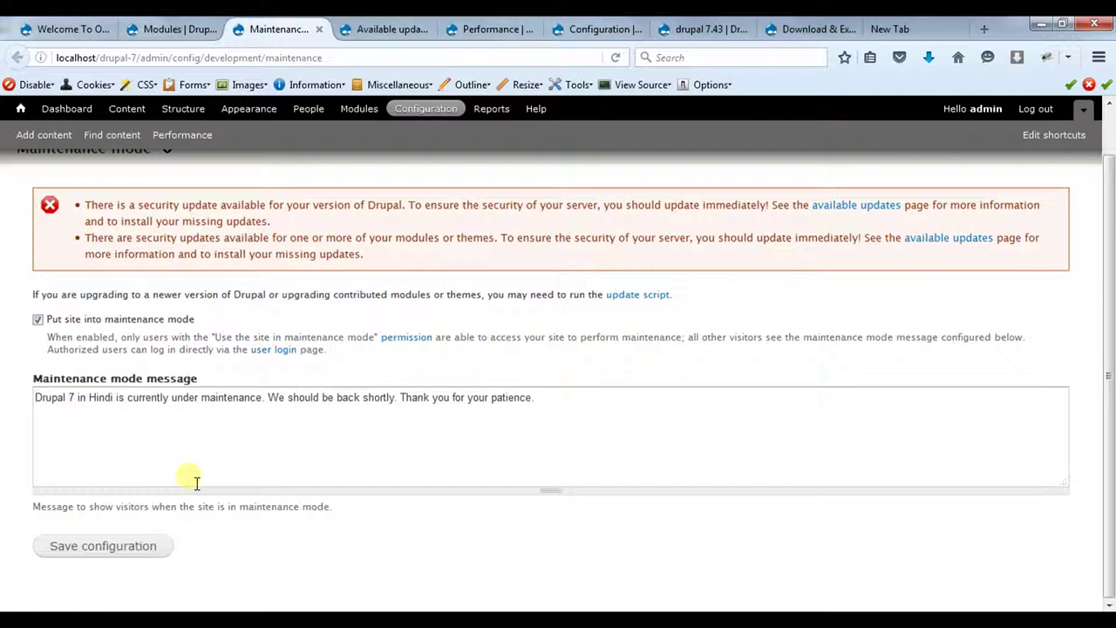
Save the maintenance mode configuration with the site put into maintenance mode.
{"action": "left_click", "coordinate": [91, 550]}
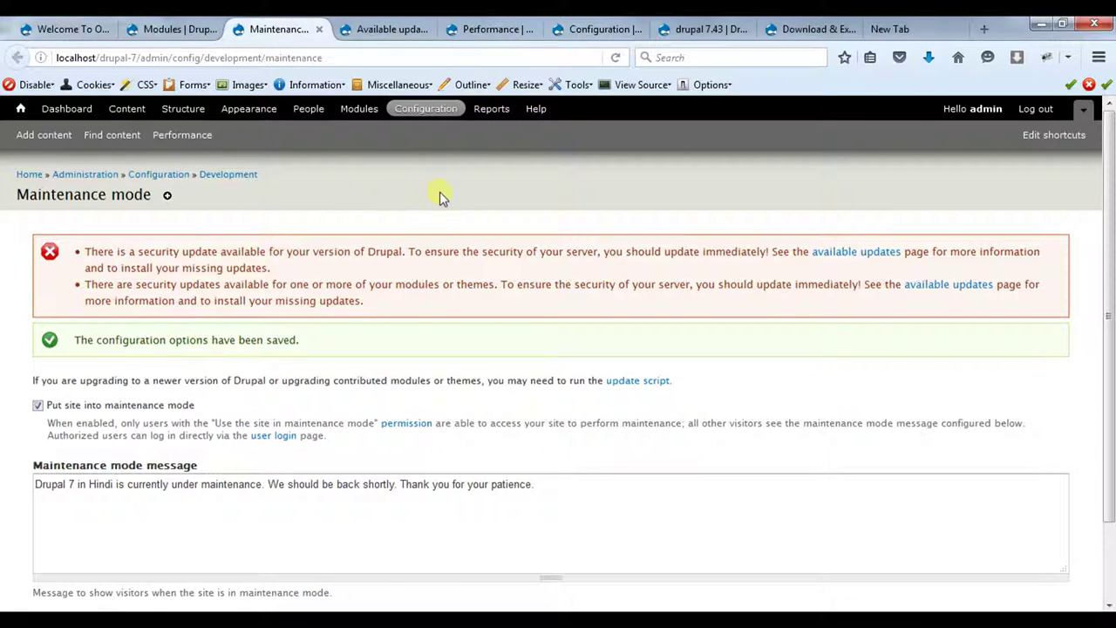
Open the site's status report from the reports overview and check the installed Drupal version.
{"action": "left_click", "coordinate": [493, 116]}
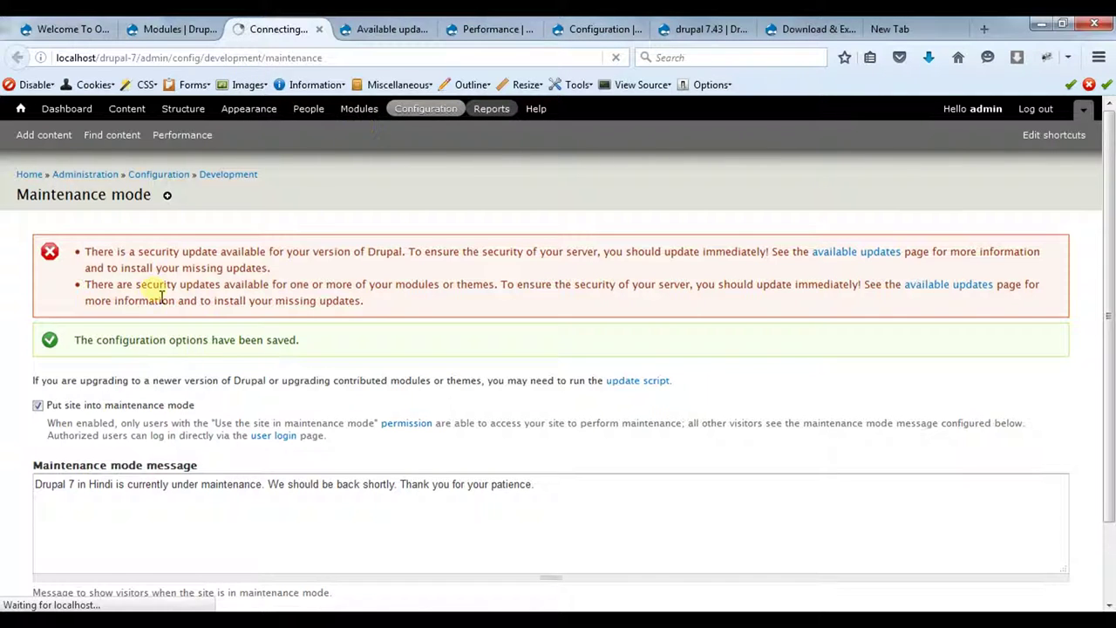
{"action": "double_click", "coordinate": [102, 252]}
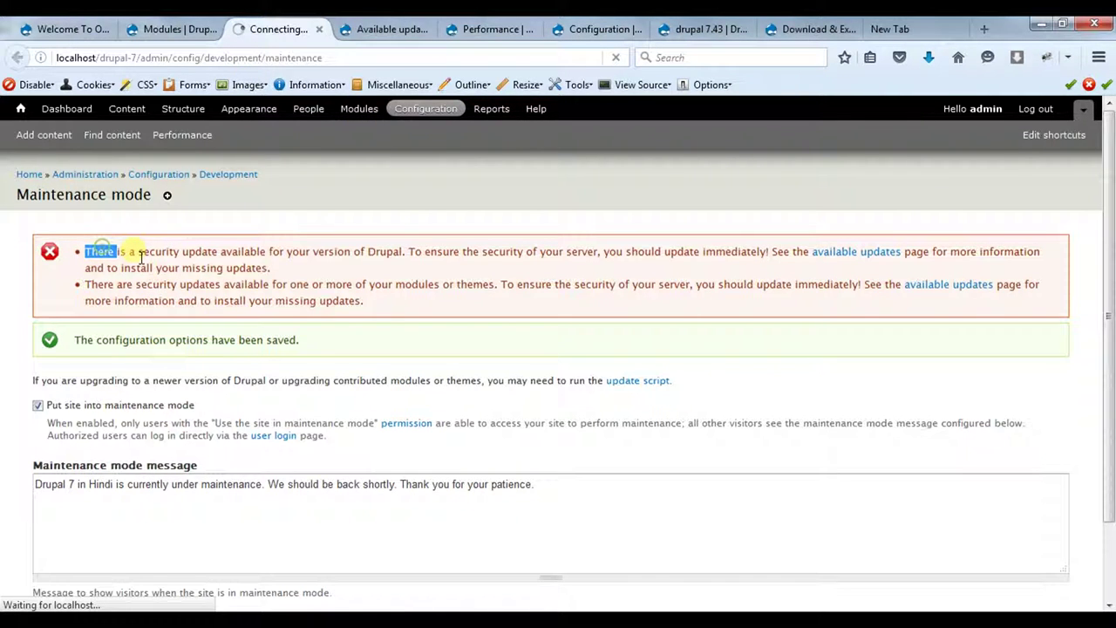
{"action": "left_click", "coordinate": [140, 257]}
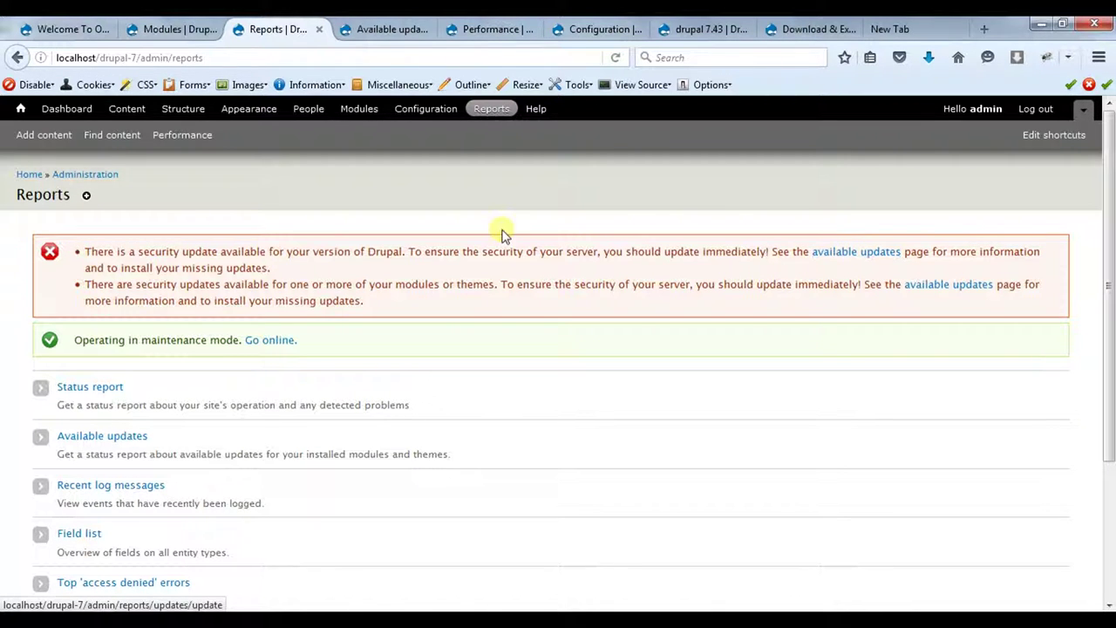
{"action": "left_click", "coordinate": [361, 29]}
{"action": "left_click", "coordinate": [280, 30]}
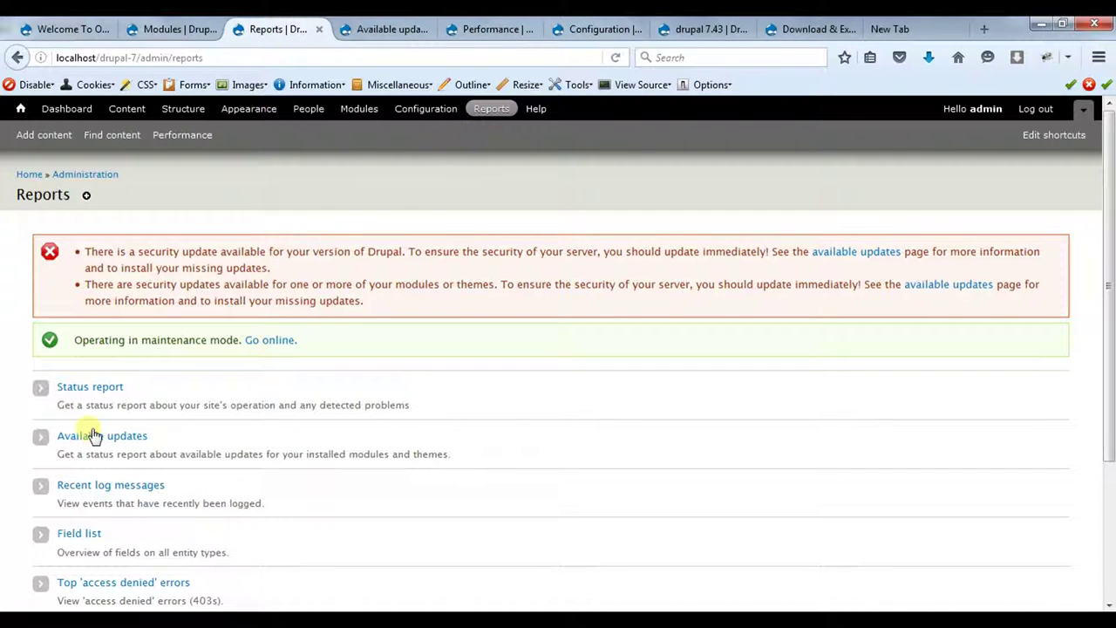
{"action": "left_click", "coordinate": [91, 392]}
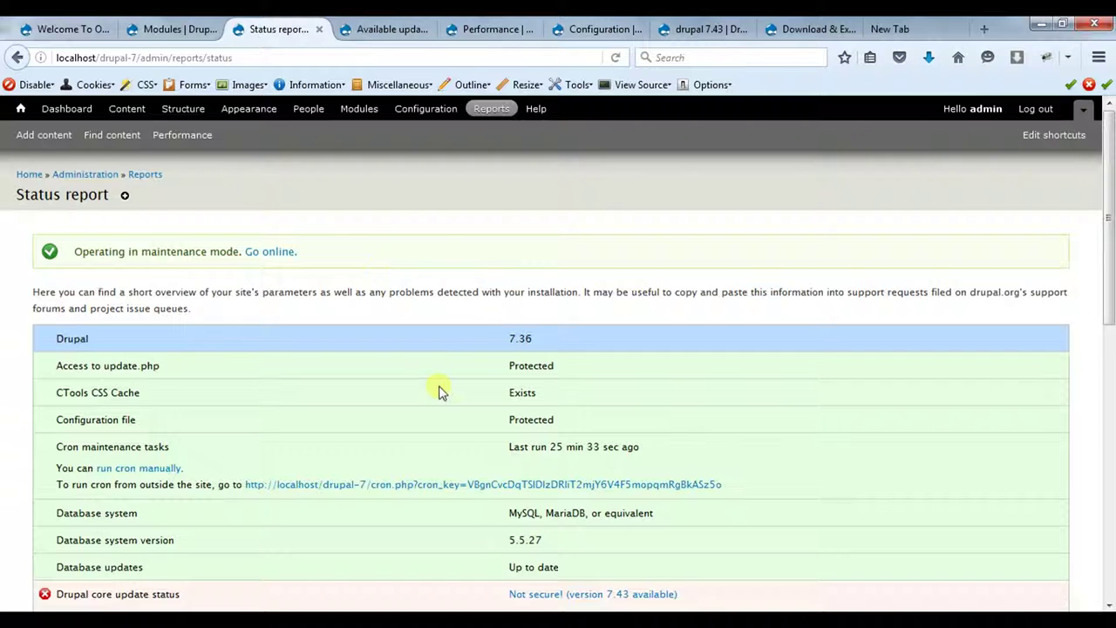
{"action": "left_click_drag", "start_coordinate": [88, 340], "coordinate": [56, 340]}
{"action": "left_click_drag", "start_coordinate": [508, 342], "coordinate": [541, 350]}
{"action": "left_click", "coordinate": [520, 349]}
{"action": "left_click", "coordinate": [521, 340]}
Review the drupal.org download page and the drupal 7.43 release page, checking the release version offered for download.
{"action": "left_click", "coordinate": [787, 30]}
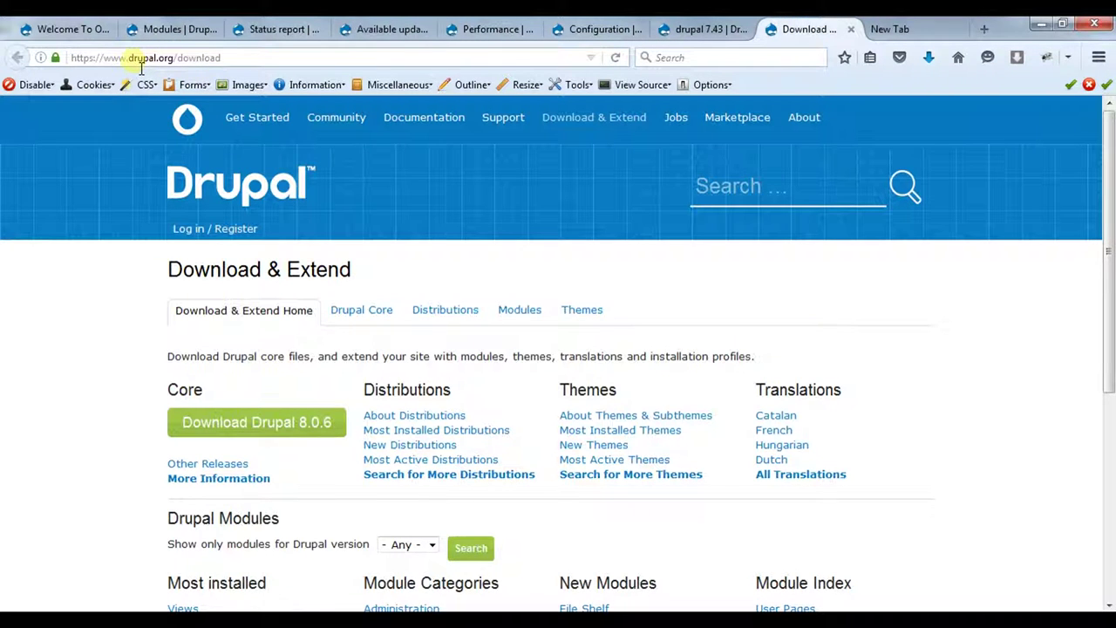
{"action": "left_click_drag", "start_coordinate": [129, 63], "coordinate": [255, 66]}
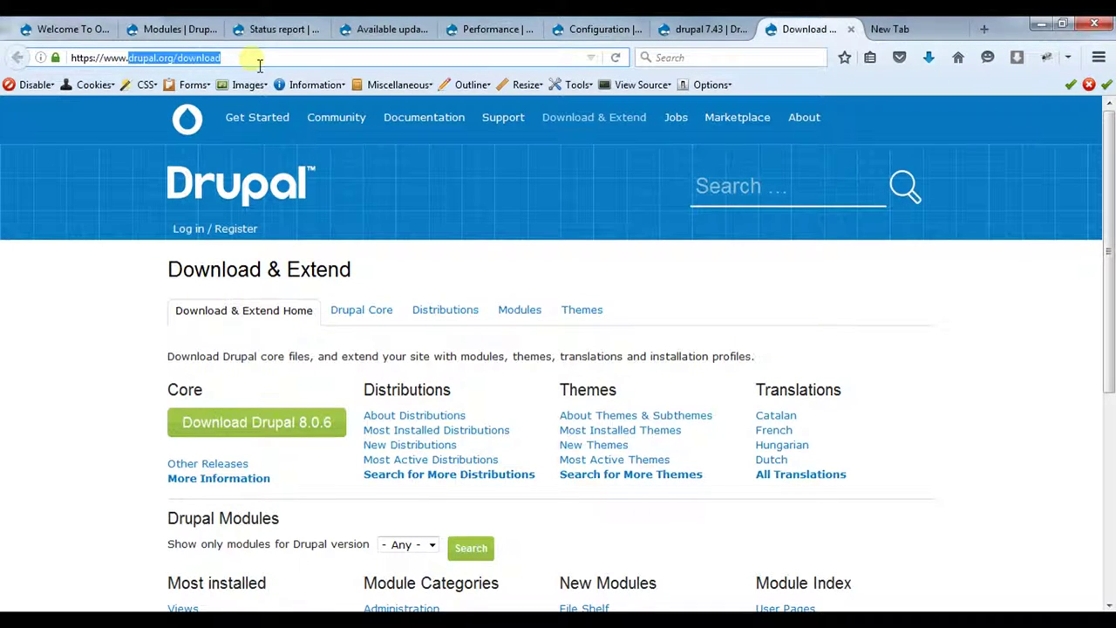
{"action": "scroll", "coordinate": [399, 252], "scroll_direction": "down", "scroll_amount": 5}
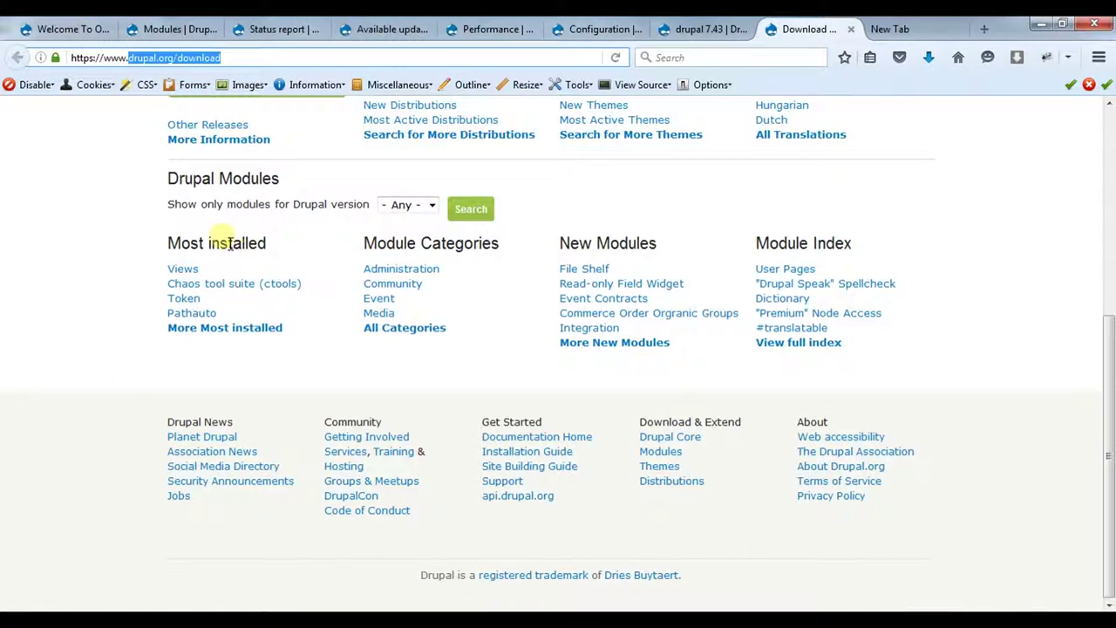
{"action": "scroll", "coordinate": [219, 241], "scroll_direction": "up", "scroll_amount": 1}
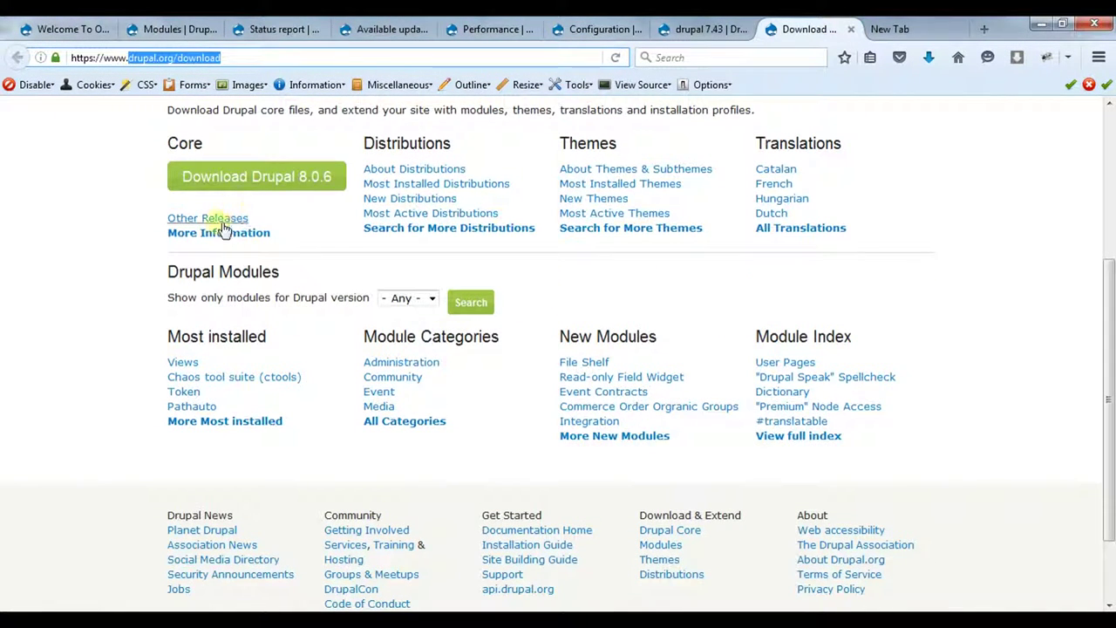
{"action": "key", "text": "ctrl+Page_Up"}
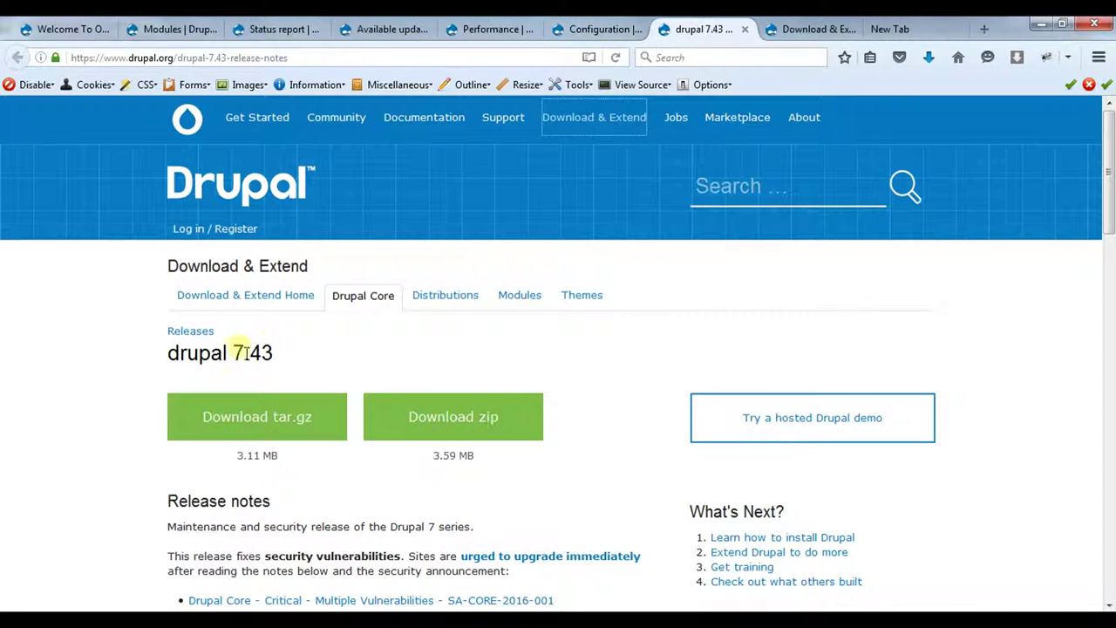
{"action": "left_click_drag", "start_coordinate": [228, 353], "coordinate": [276, 357]}
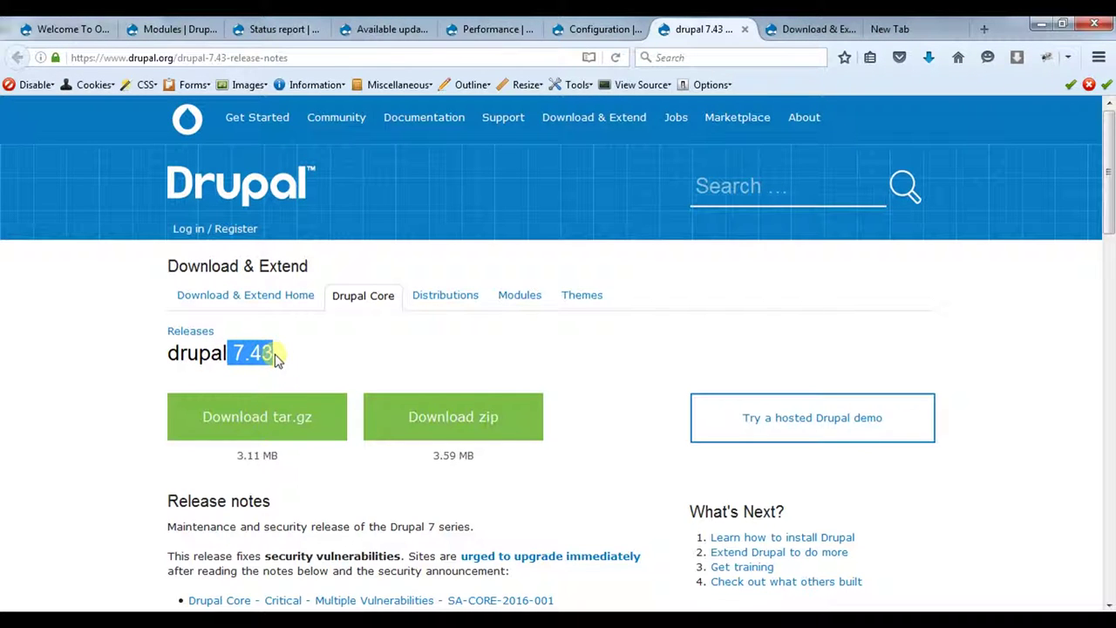
{"action": "left_click", "coordinate": [238, 360]}
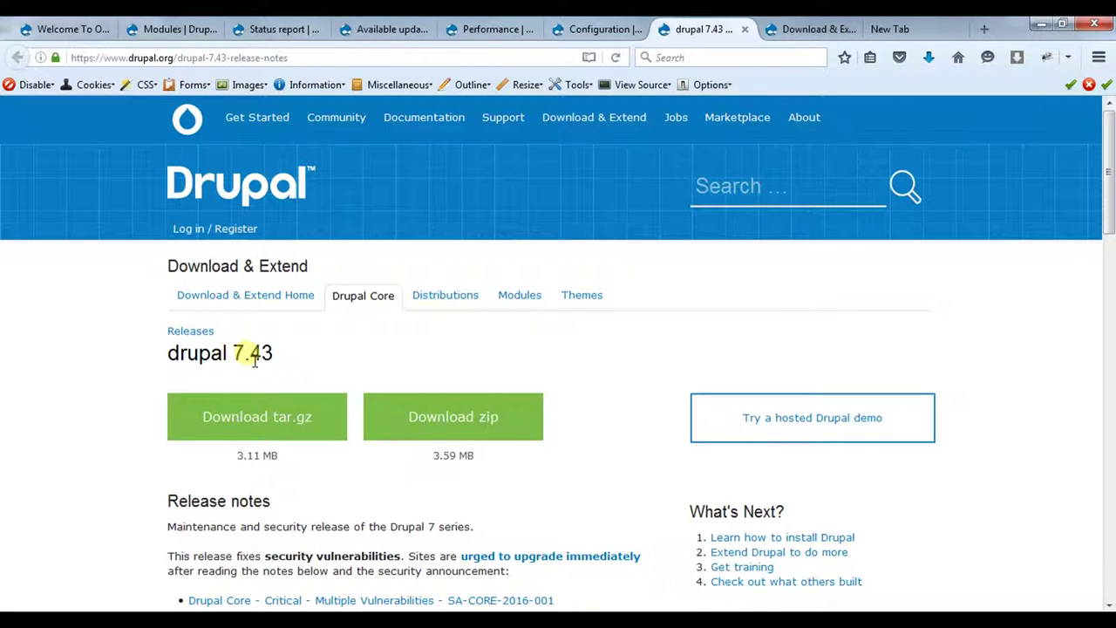
{"action": "left_click_drag", "start_coordinate": [232, 357], "coordinate": [280, 362]}
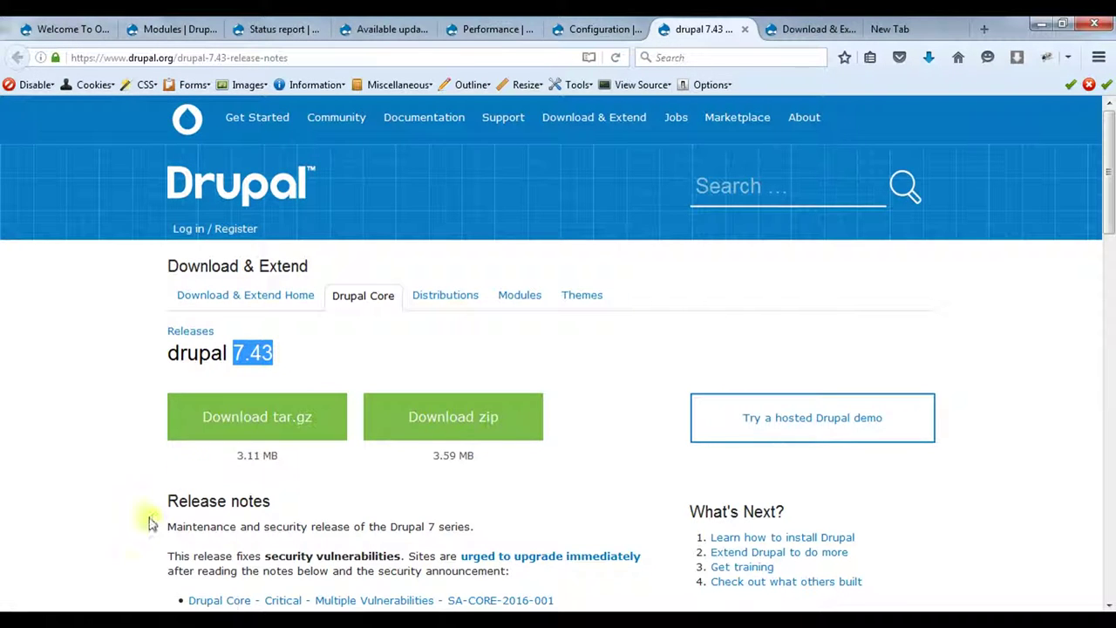
Switch to the drupal-7 folder in Windows Explorer and locate the drupal-7.43 archive and its extracted folder.
{"action": "mouse_move", "coordinate": [195, 621]}
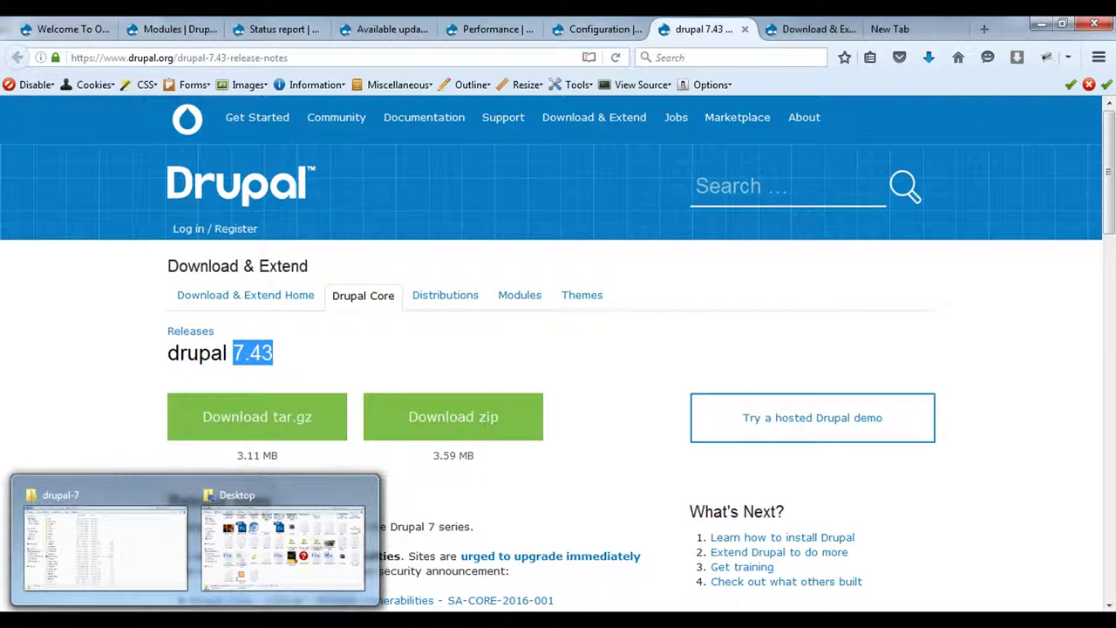
{"action": "left_click", "coordinate": [94, 543]}
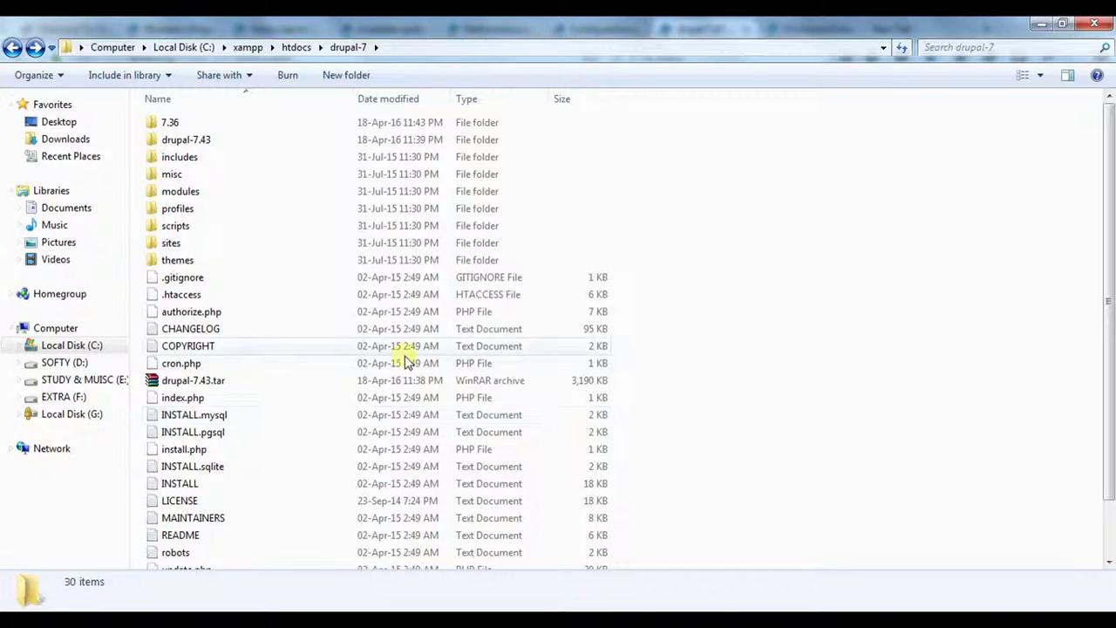
{"action": "left_click", "coordinate": [183, 384]}
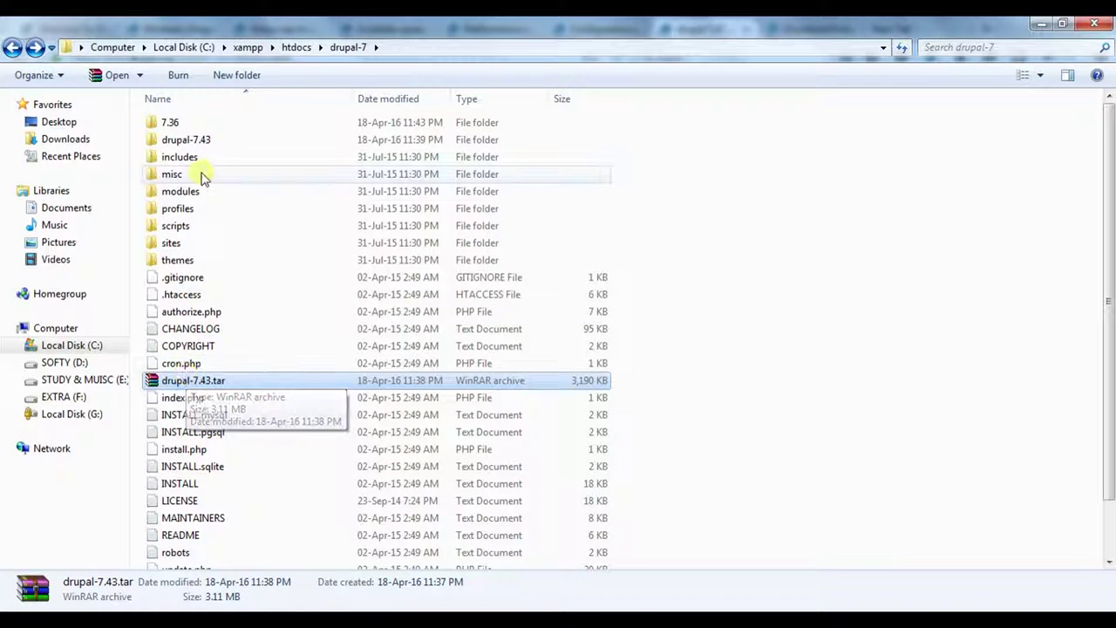
{"action": "left_click", "coordinate": [186, 141]}
{"action": "left_click", "coordinate": [691, 214]}
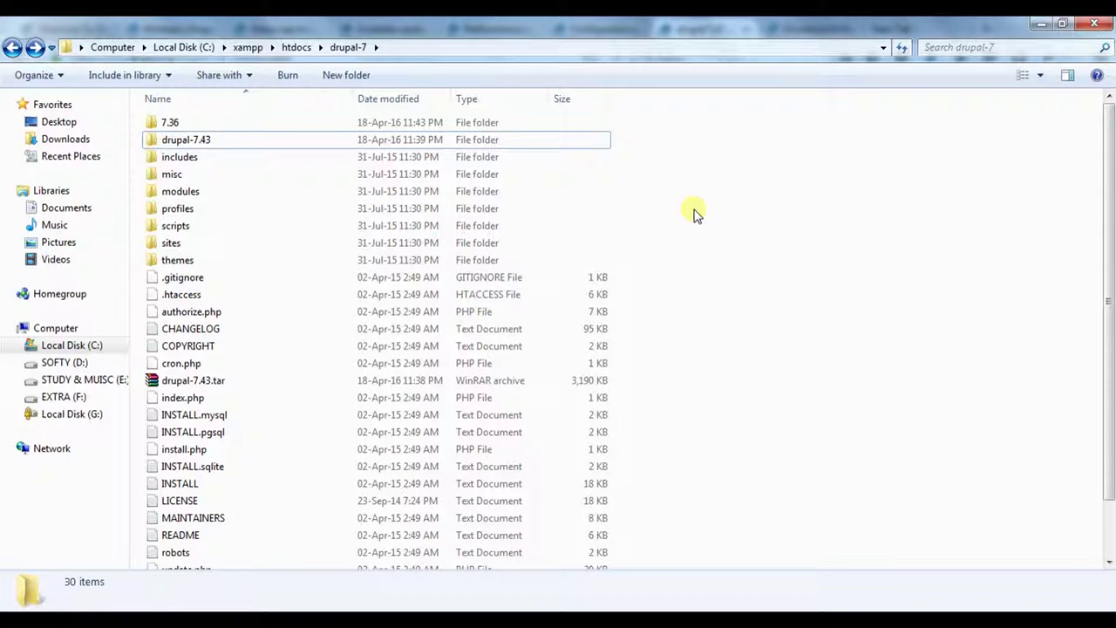
Move everything in drupal-7 except sites, 7.36, drupal-7.43 and the drupal-7.43.tar archive into the 7.36 folder, and return to drupal-7.
{"action": "key", "text": "ctrl+a"}
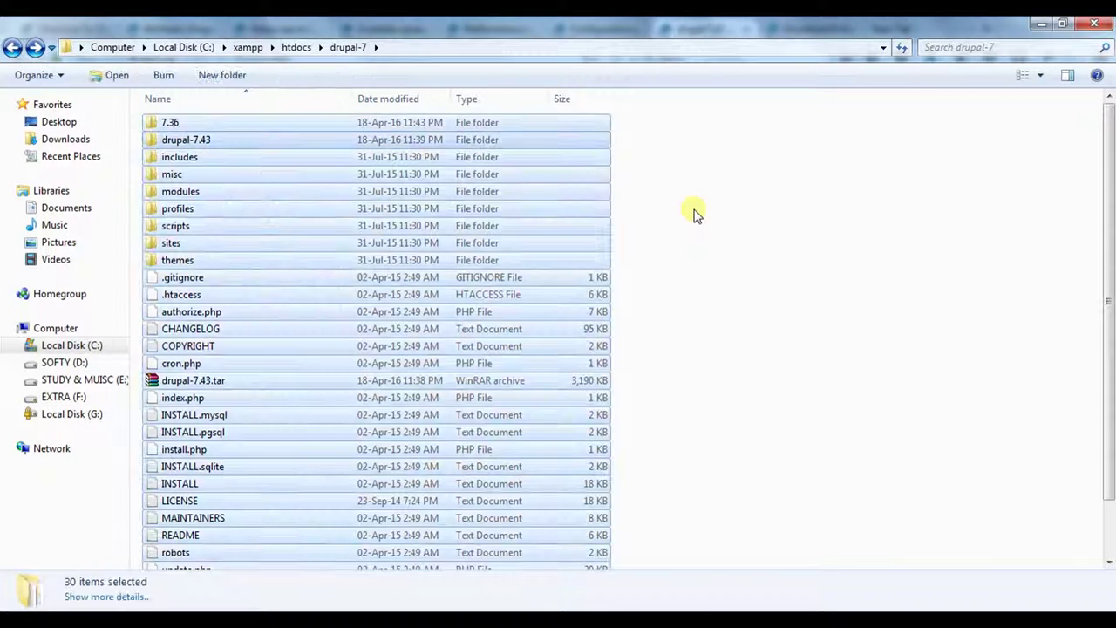
{"action": "left_click", "coordinate": [171, 244], "text": "ctrl"}
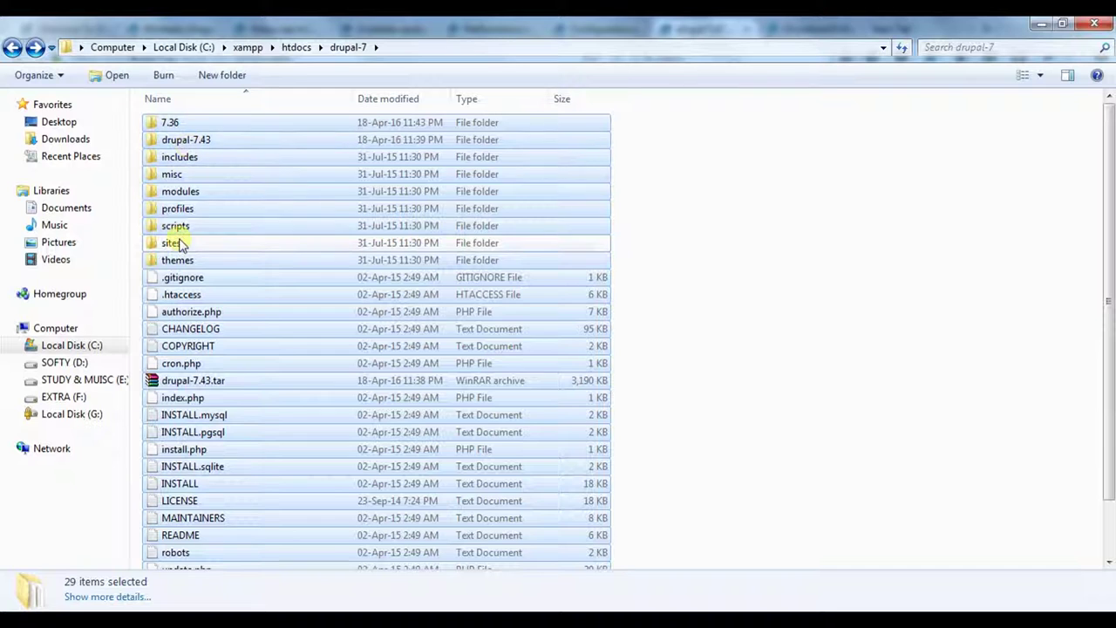
{"action": "left_click", "coordinate": [199, 378], "text": "ctrl"}
{"action": "left_click", "coordinate": [179, 140], "text": "ctrl"}
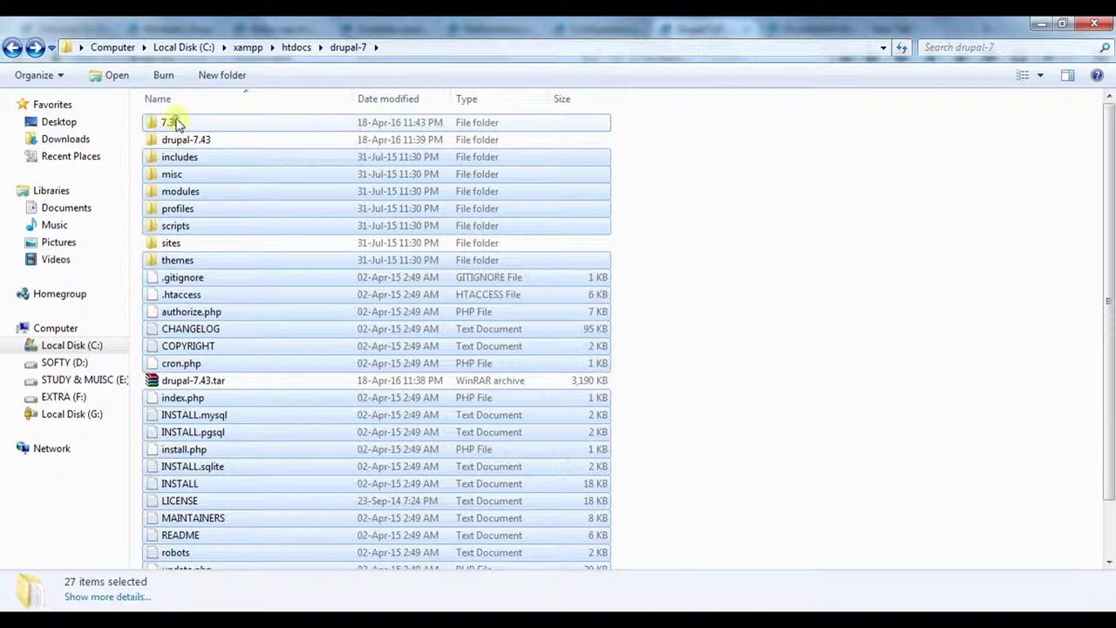
{"action": "left_click", "coordinate": [171, 123], "text": "ctrl"}
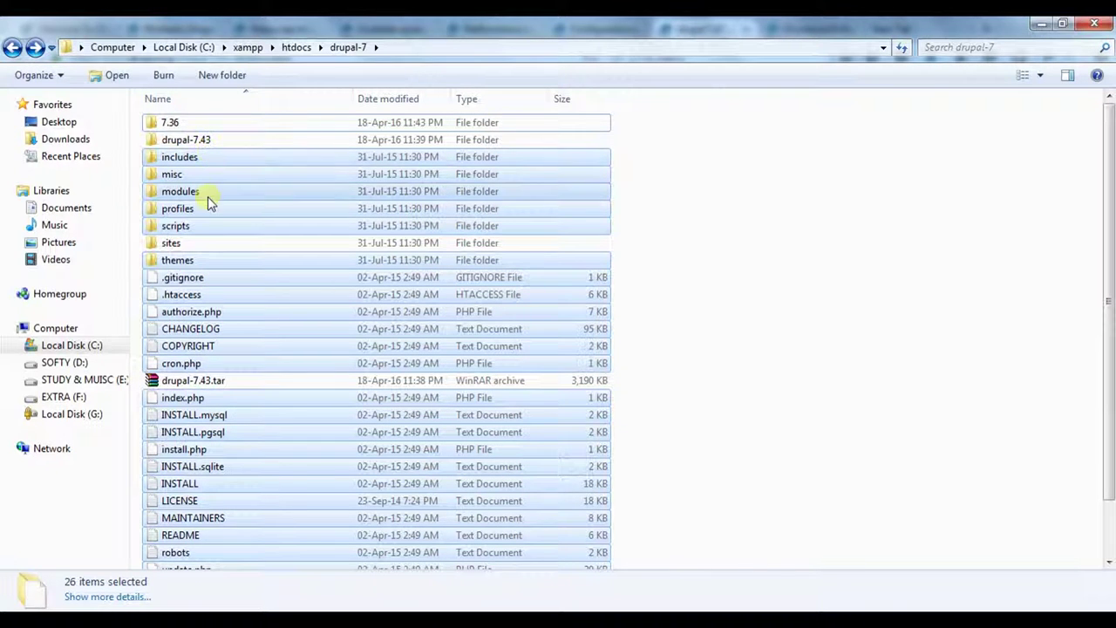
{"action": "double_click", "coordinate": [185, 125]}
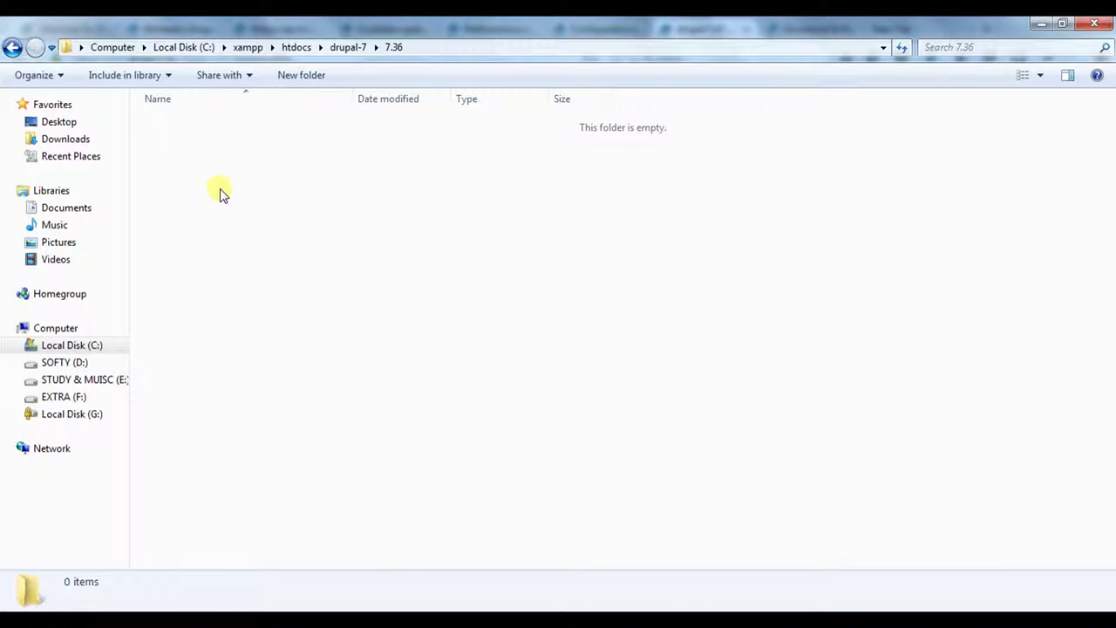
{"action": "key", "text": "ctrl+v"}
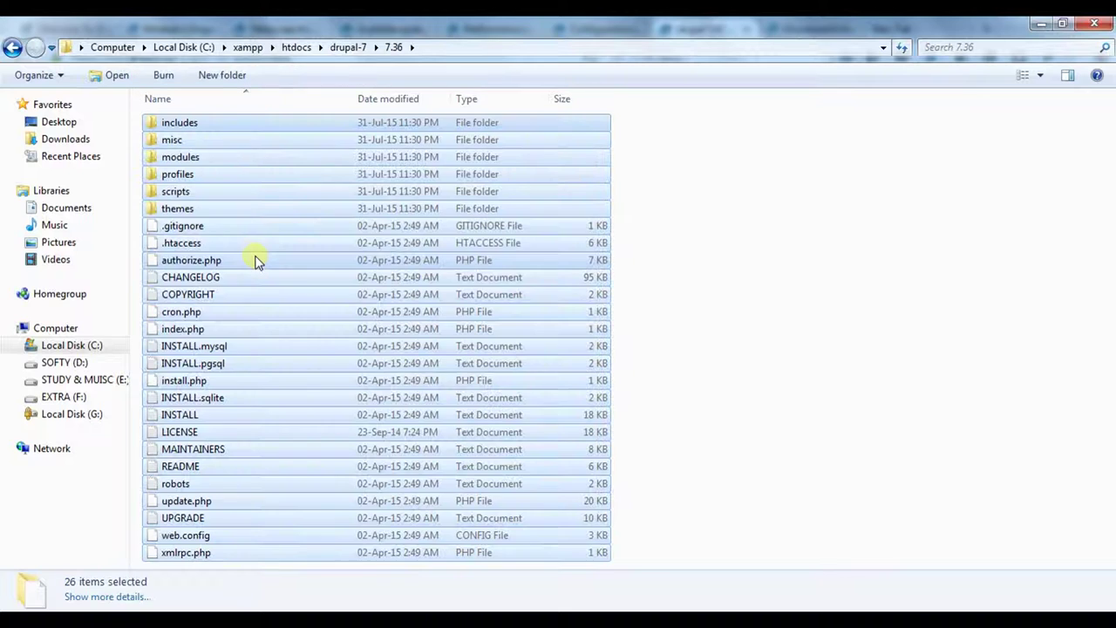
{"action": "key", "text": "BackSpace"}
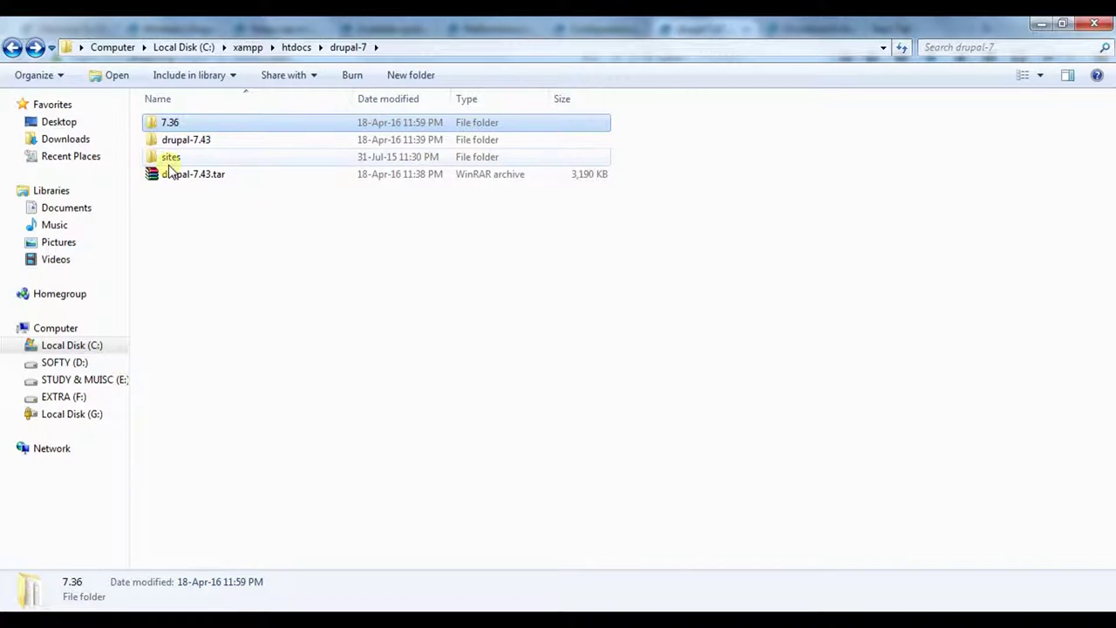
{"action": "left_click", "coordinate": [169, 162]}
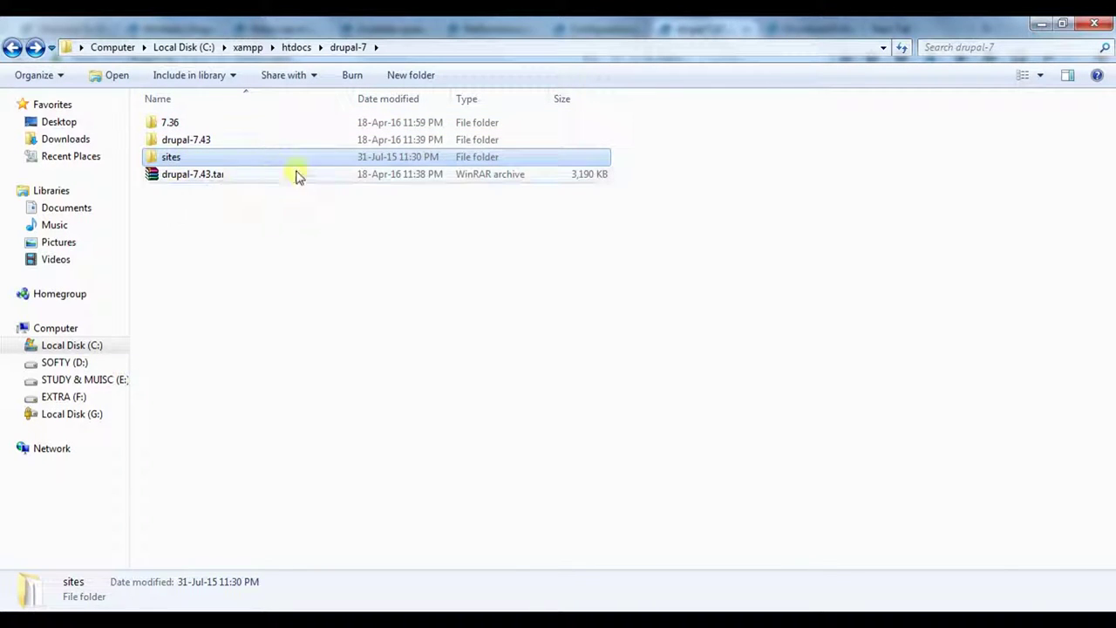
{"action": "right_click", "coordinate": [183, 180]}
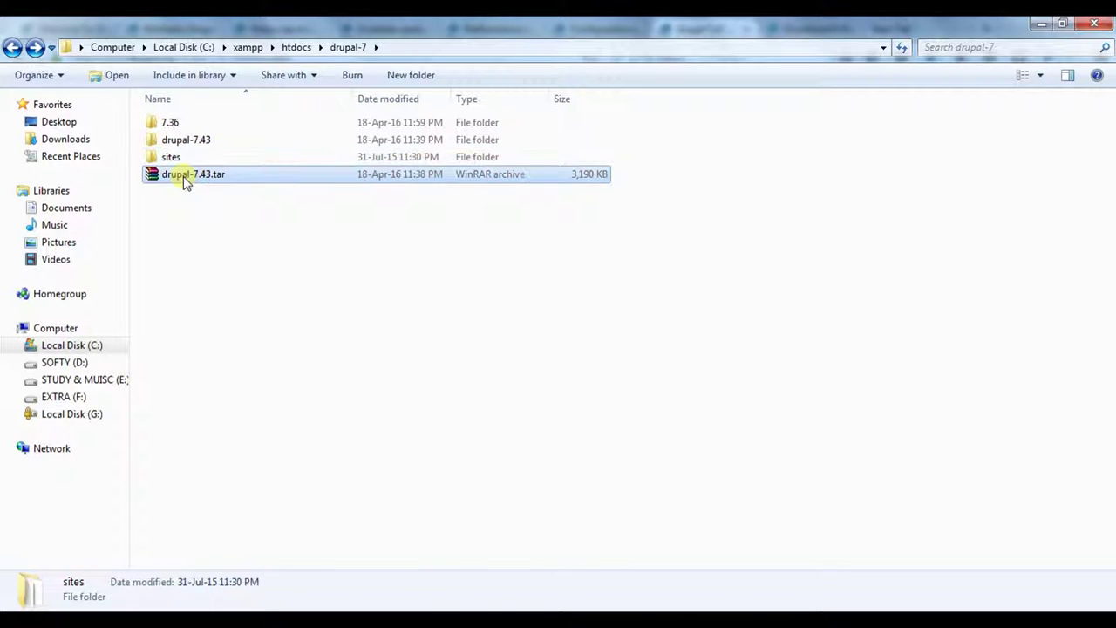
{"action": "left_click", "coordinate": [340, 253]}
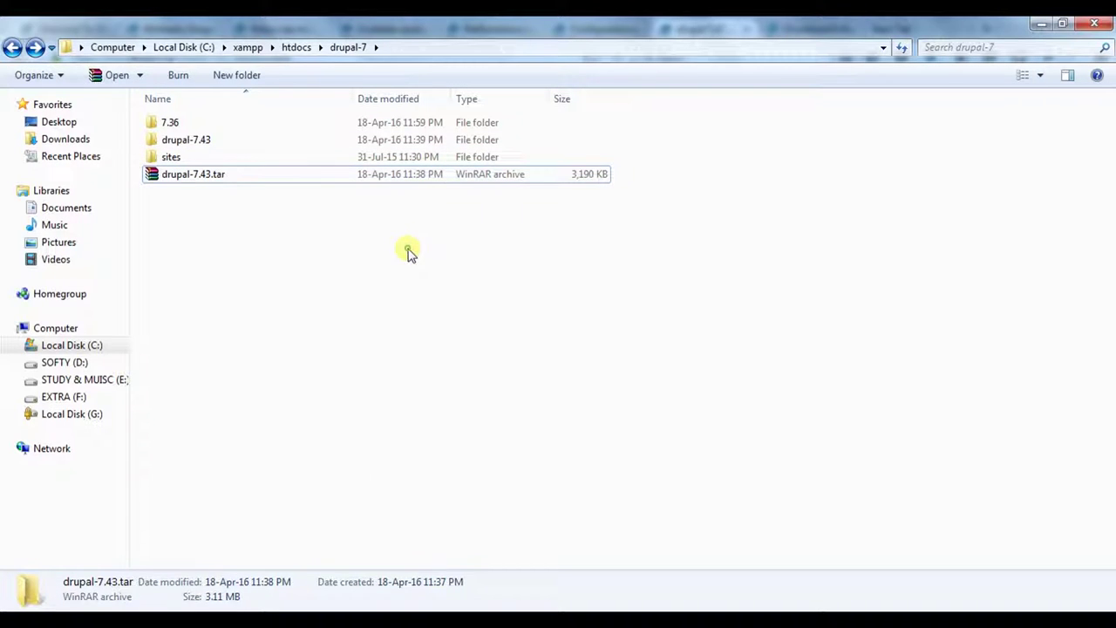
{"action": "left_click", "coordinate": [199, 146]}
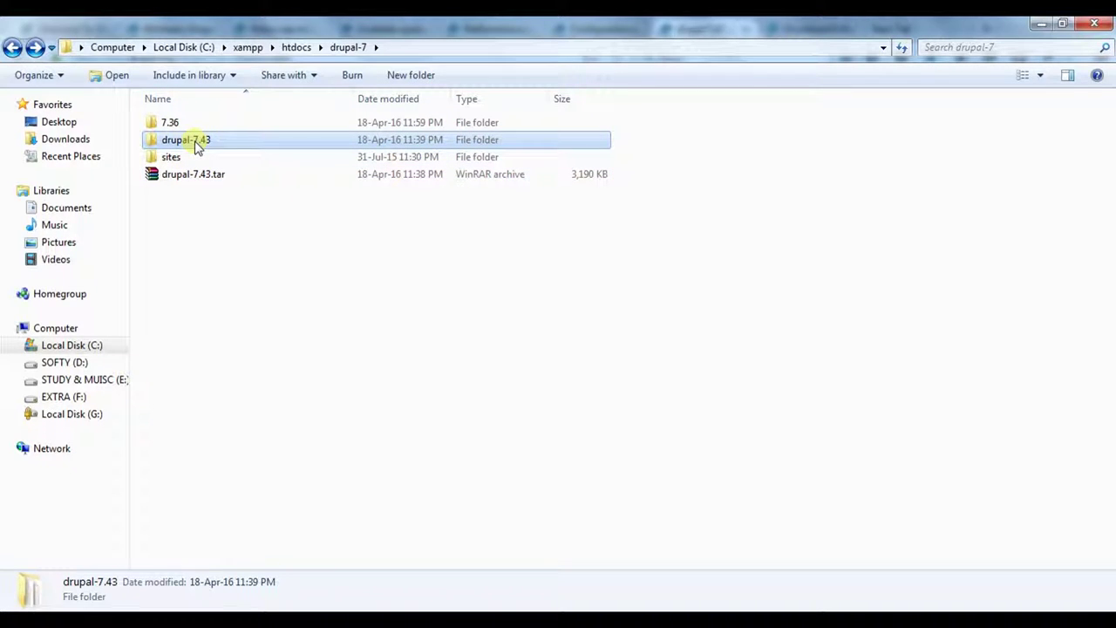
{"action": "double_click", "coordinate": [197, 147]}
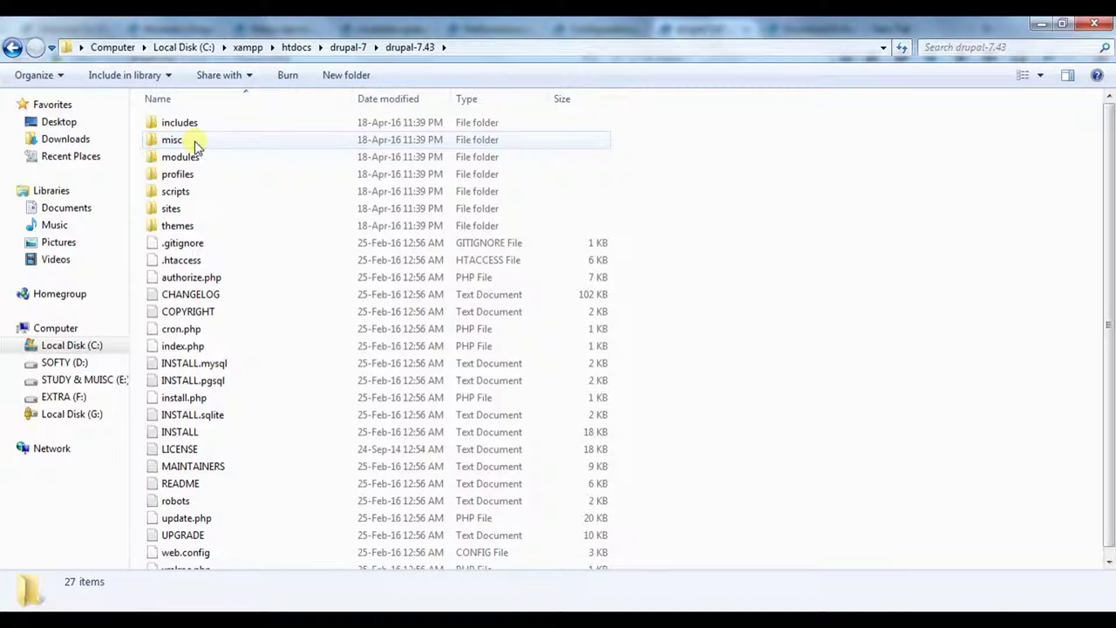
{"action": "key", "text": "ctrl+a"}
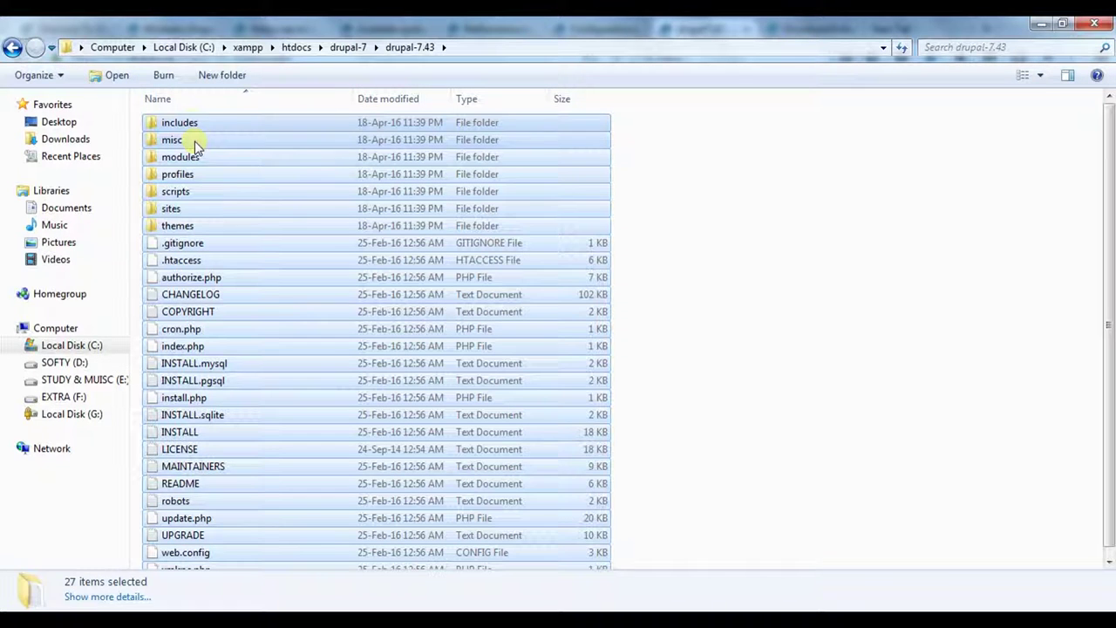
{"action": "left_click", "coordinate": [12, 47]}
{"action": "left_click", "coordinate": [227, 248]}
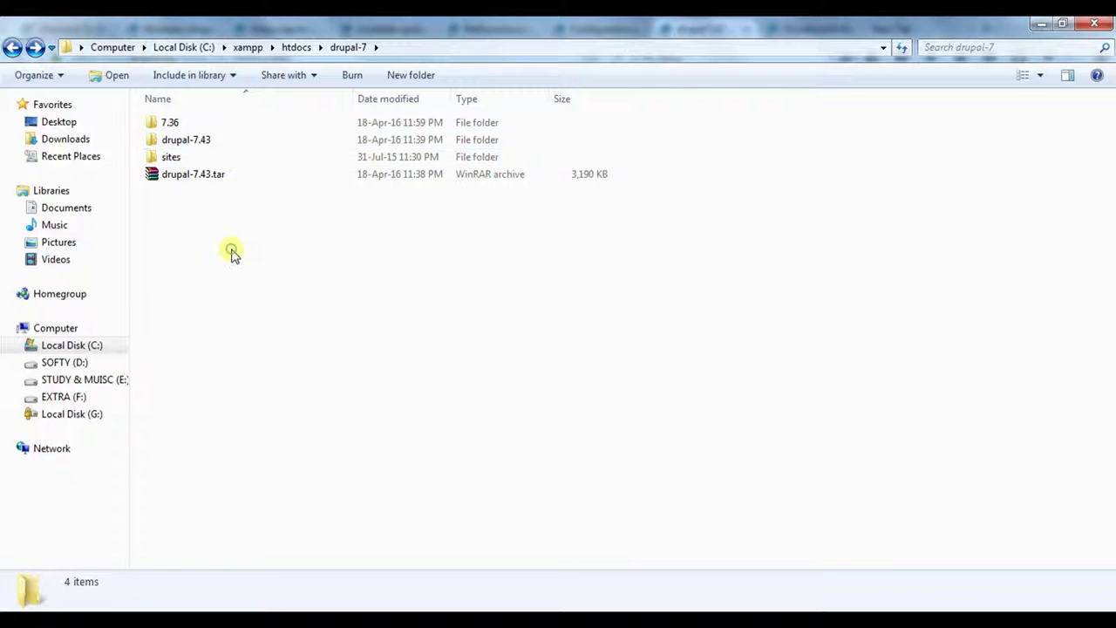
Copy everything inside the drupal-7.43 folder except the sites folder into the parent drupal-7 folder.
{"action": "double_click", "coordinate": [183, 141]}
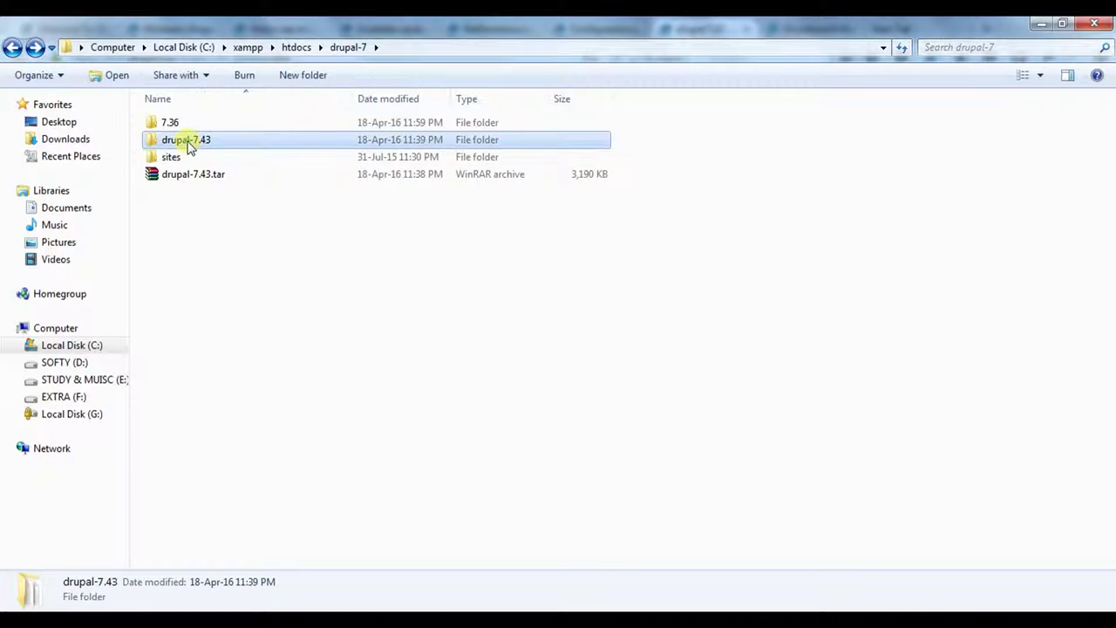
{"action": "left_click", "coordinate": [173, 211]}
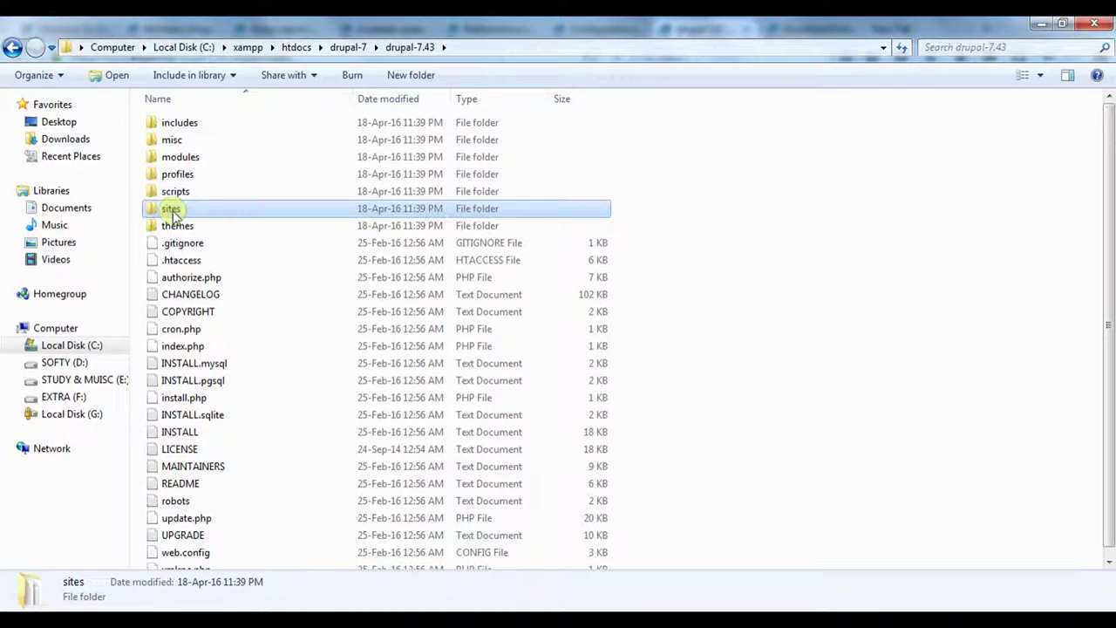
{"action": "key", "text": "ctrl+a"}
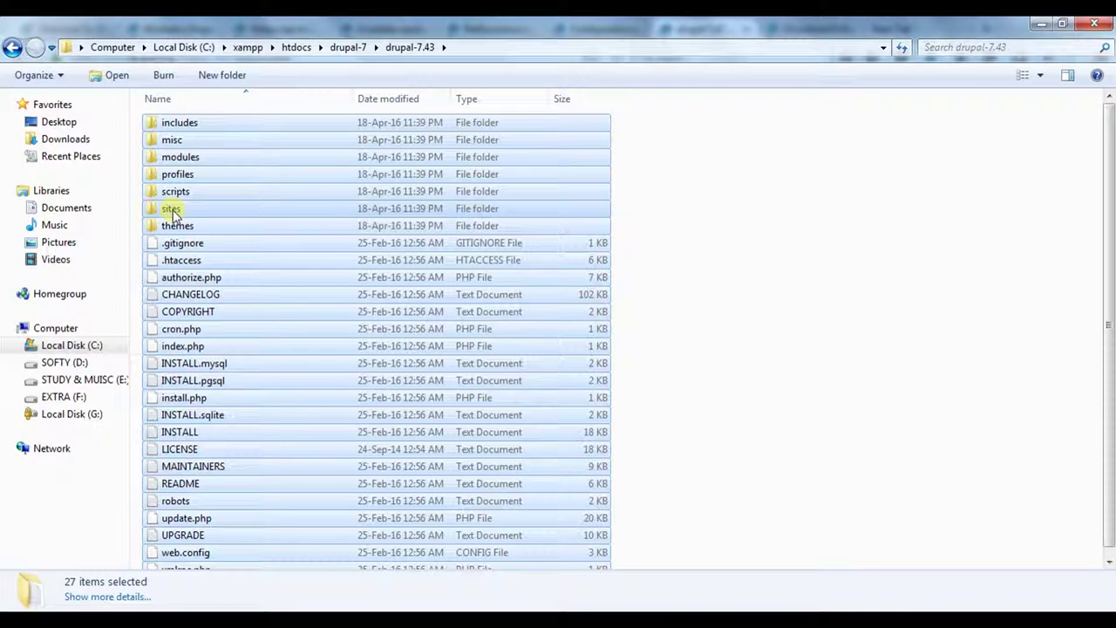
{"action": "left_click", "coordinate": [173, 212], "text": "ctrl"}
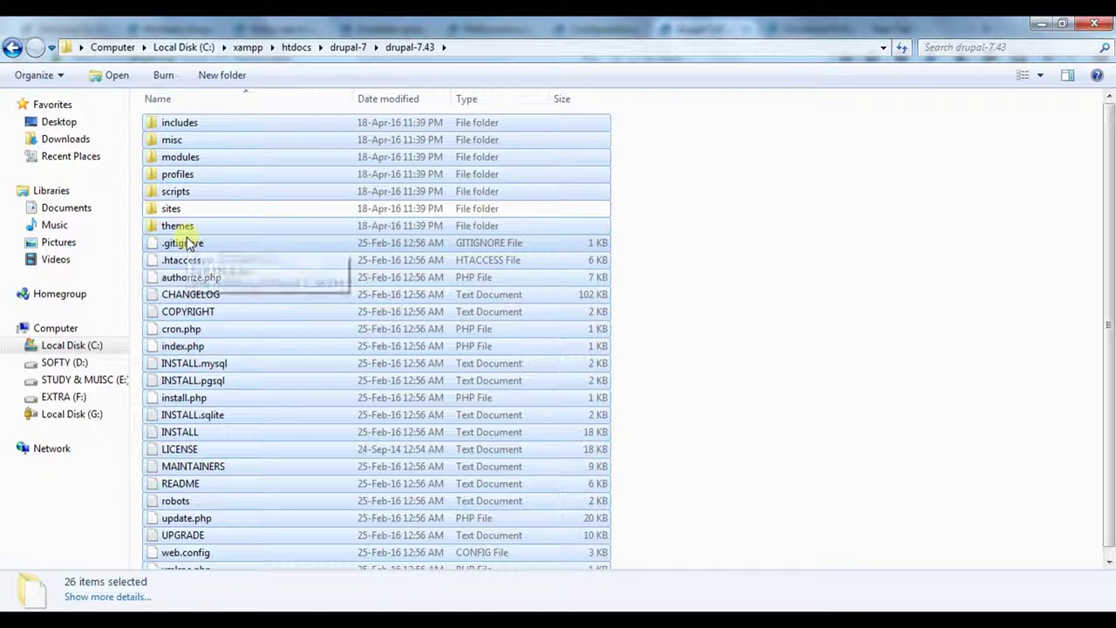
{"action": "left_click", "coordinate": [13, 47]}
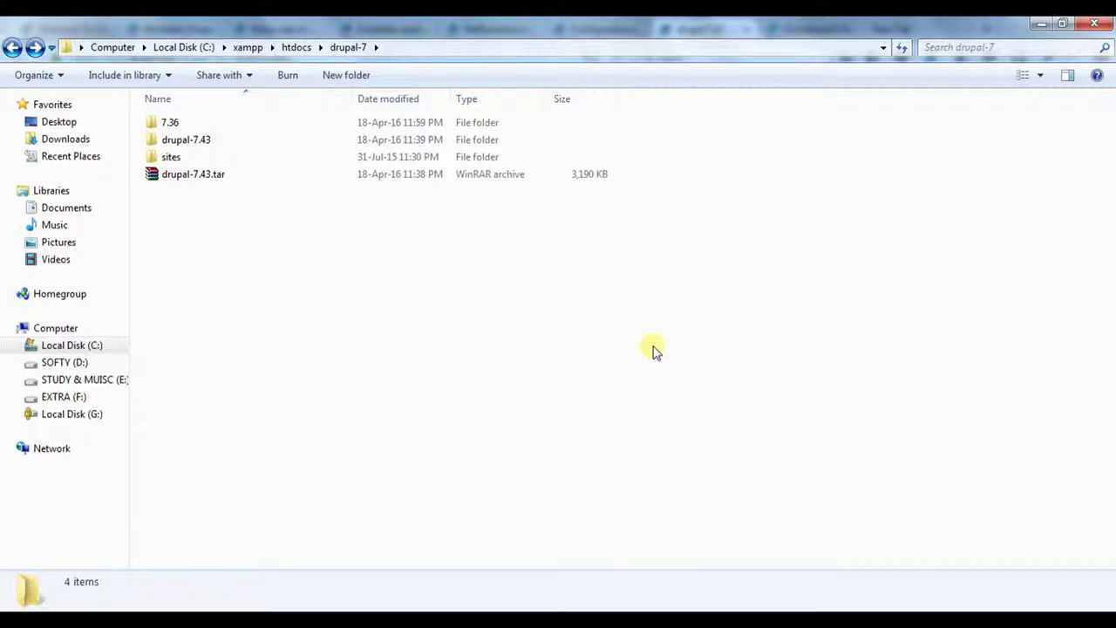
{"action": "key", "text": "ctrl+v"}
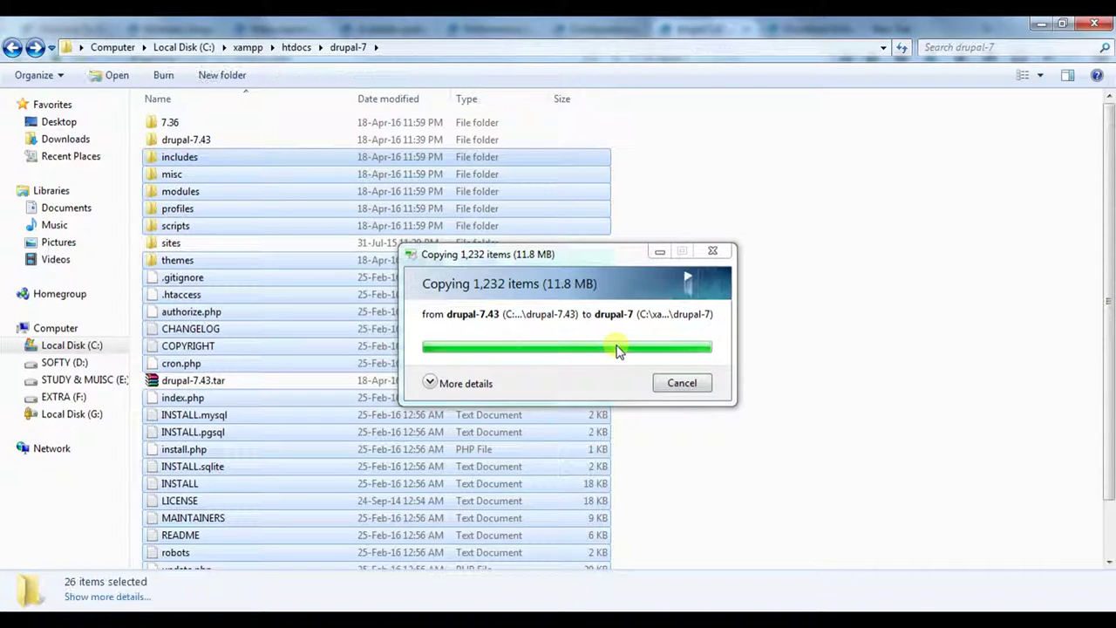
{"action": "left_click", "coordinate": [804, 319]}
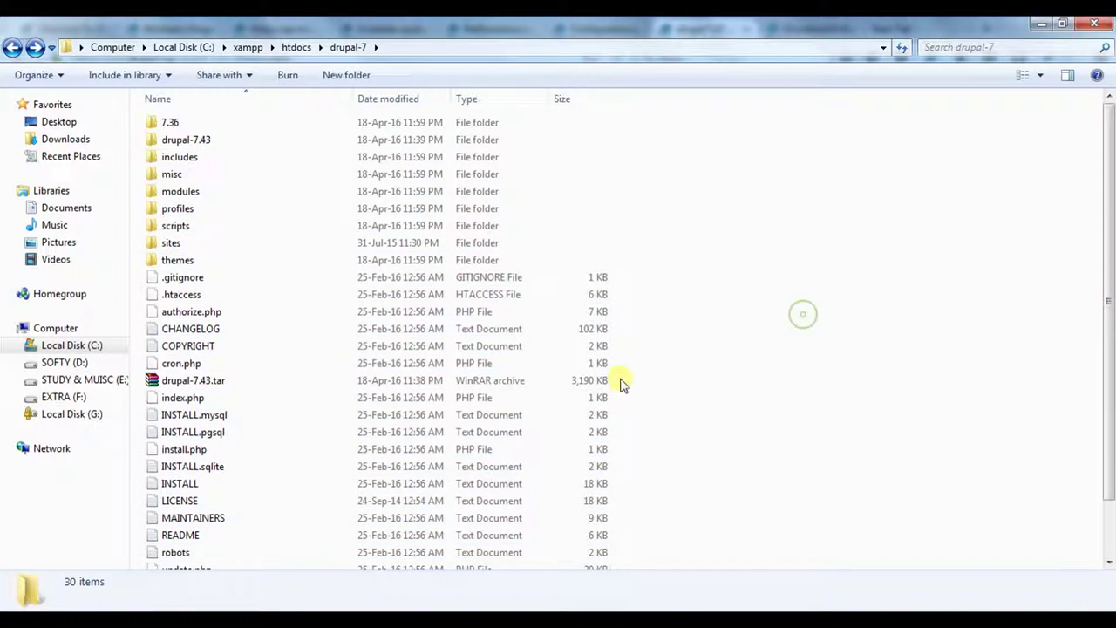
Switch to Firefox and load localhost/drupal-7/update.php in place of the site's node/1 page.
{"action": "left_click", "coordinate": [288, 593]}
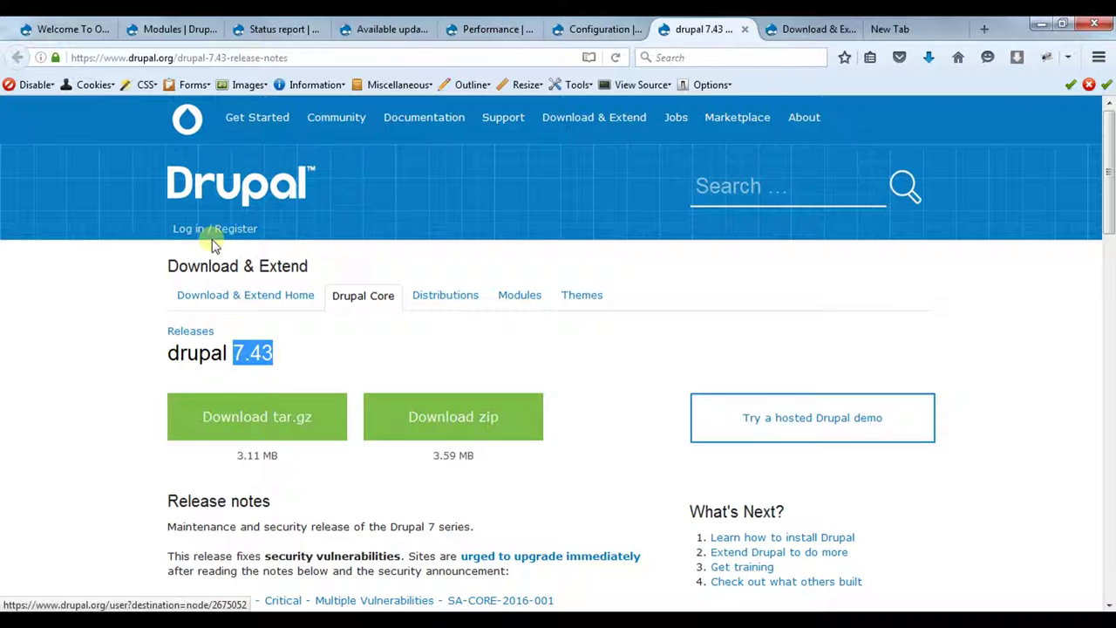
{"action": "left_click", "coordinate": [83, 31]}
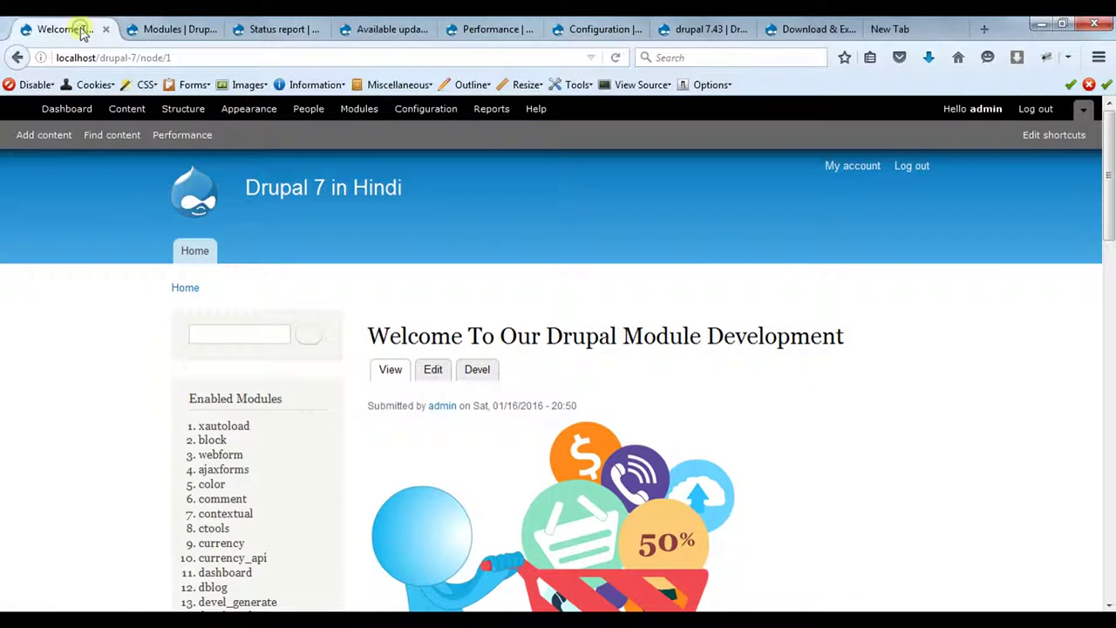
{"action": "left_click_drag", "start_coordinate": [140, 61], "coordinate": [233, 58]}
{"action": "left_click", "coordinate": [152, 66]}
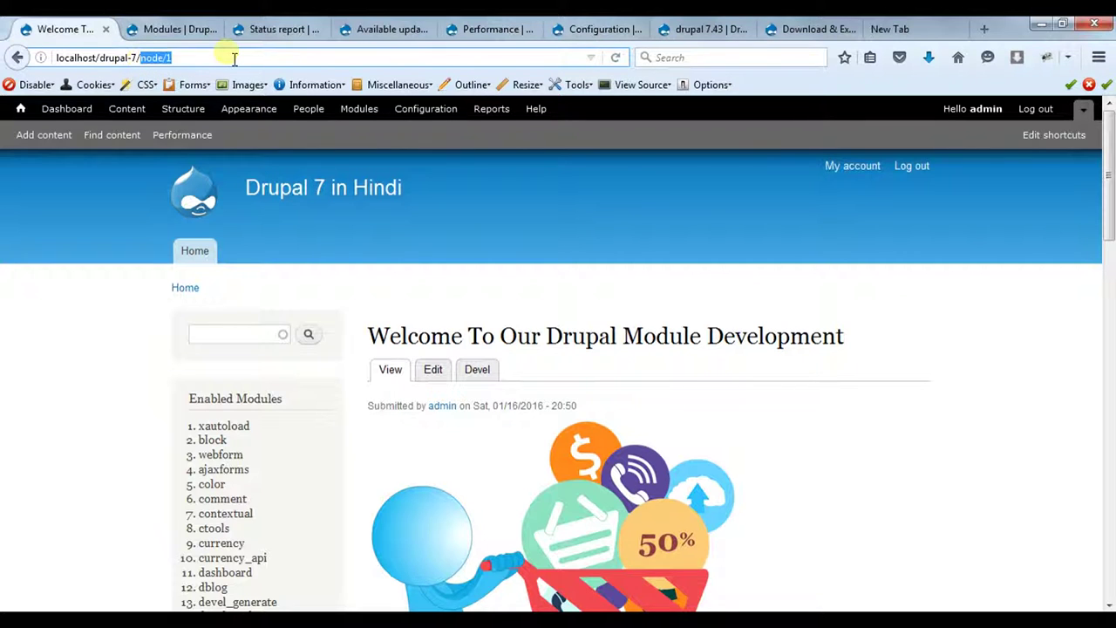
{"action": "type", "text": "upda"}
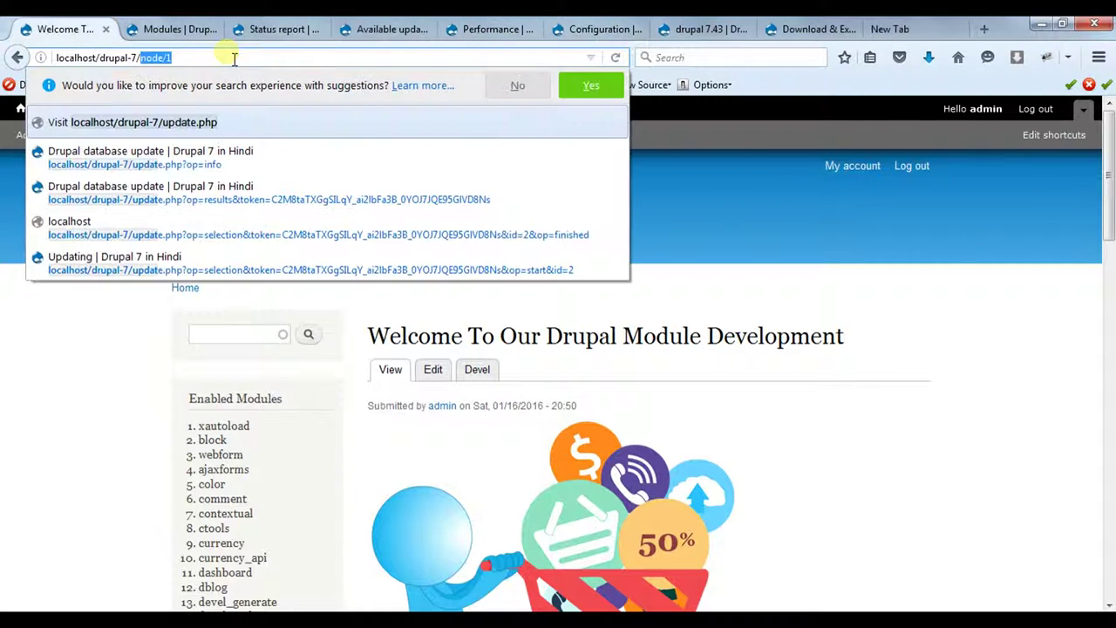
{"action": "type", "text": "te.php"}
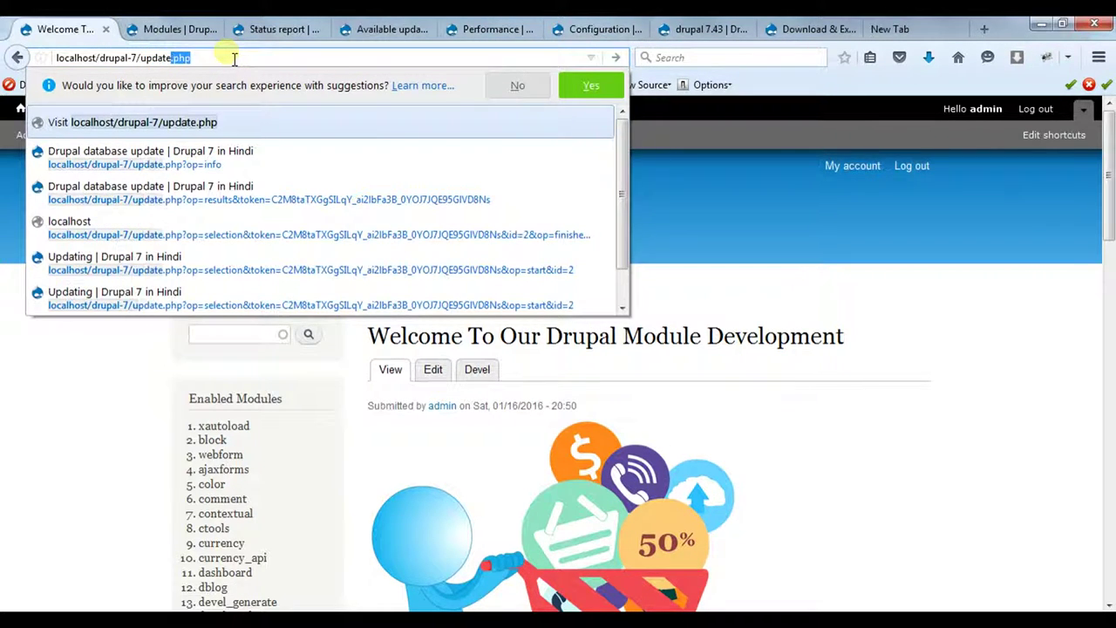
{"action": "key", "text": "Return"}
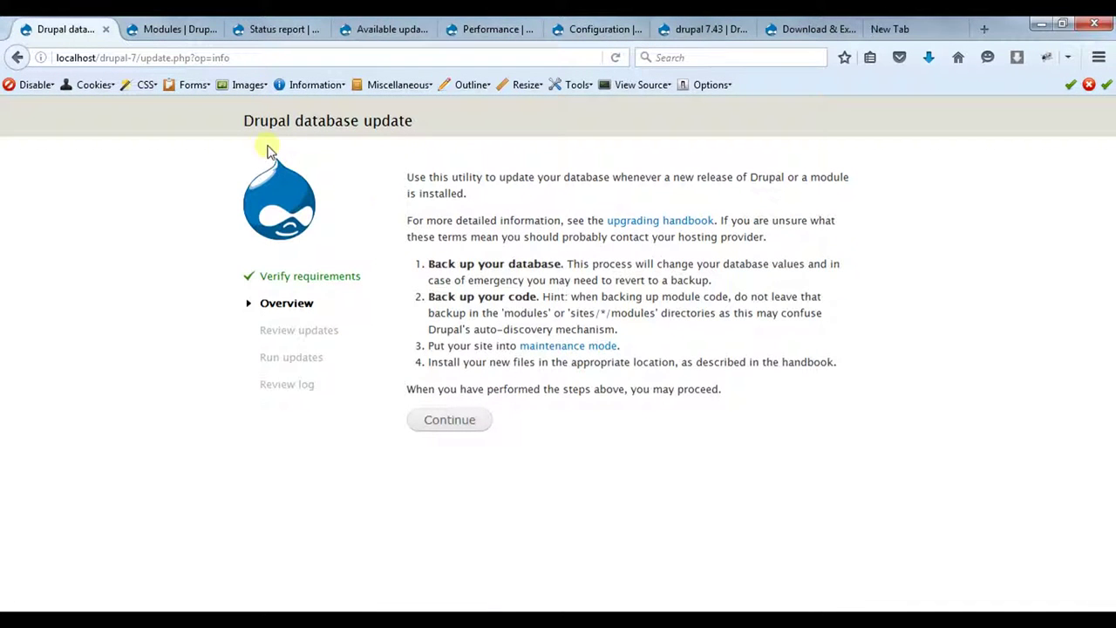
Read the database and code backup instructions on the Drupal database update overview and continue to the updates review.
{"action": "left_click_drag", "start_coordinate": [247, 117], "coordinate": [428, 123]}
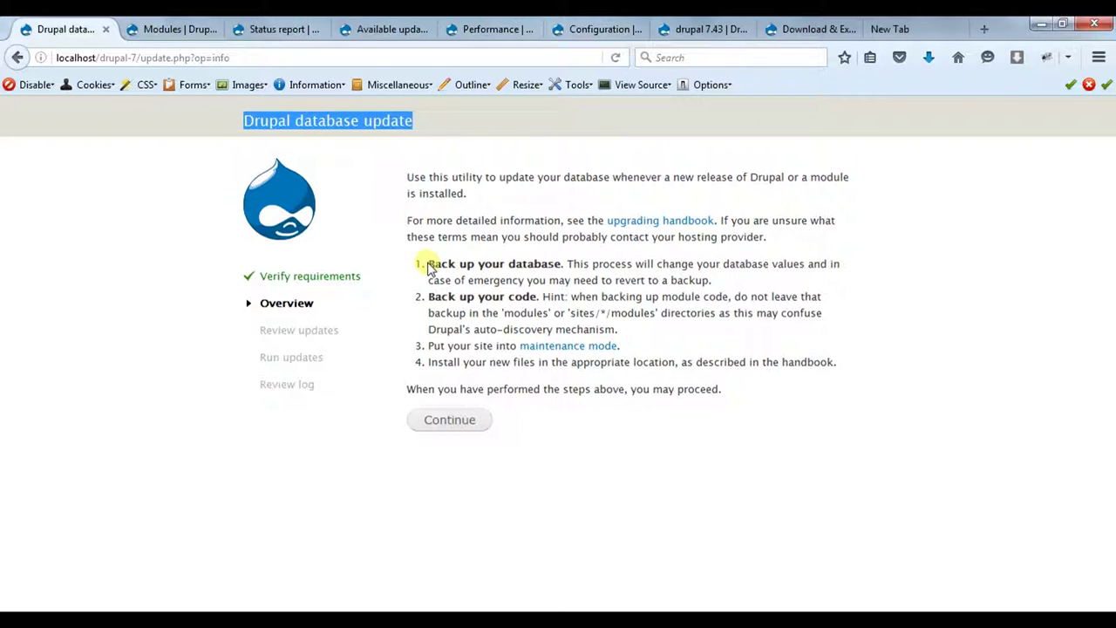
{"action": "left_click_drag", "start_coordinate": [429, 269], "coordinate": [555, 297]}
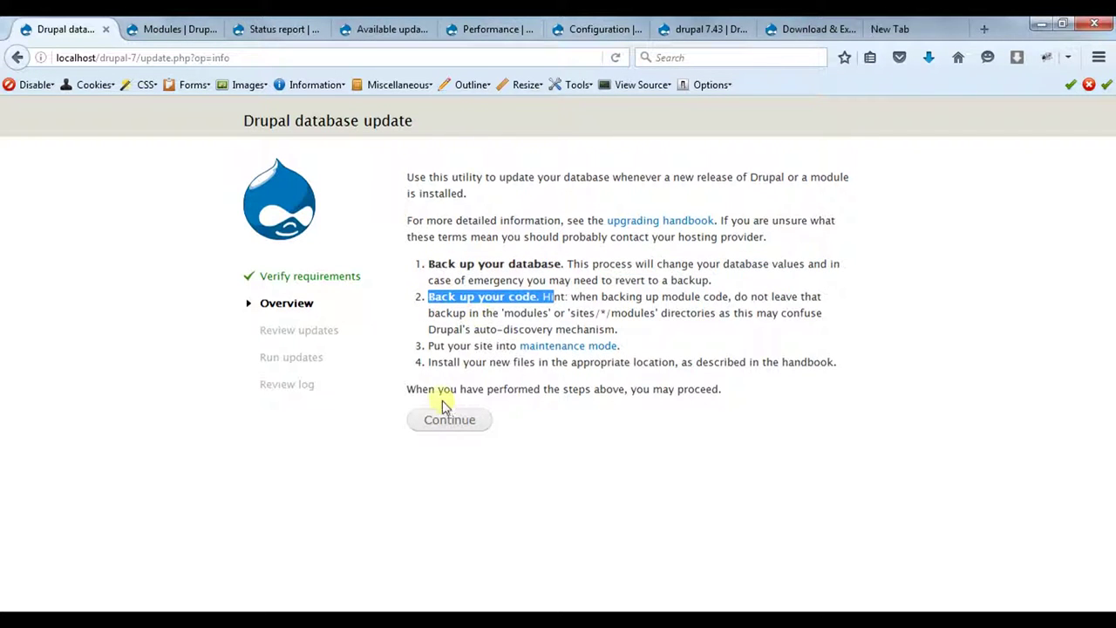
{"action": "left_click", "coordinate": [451, 422]}
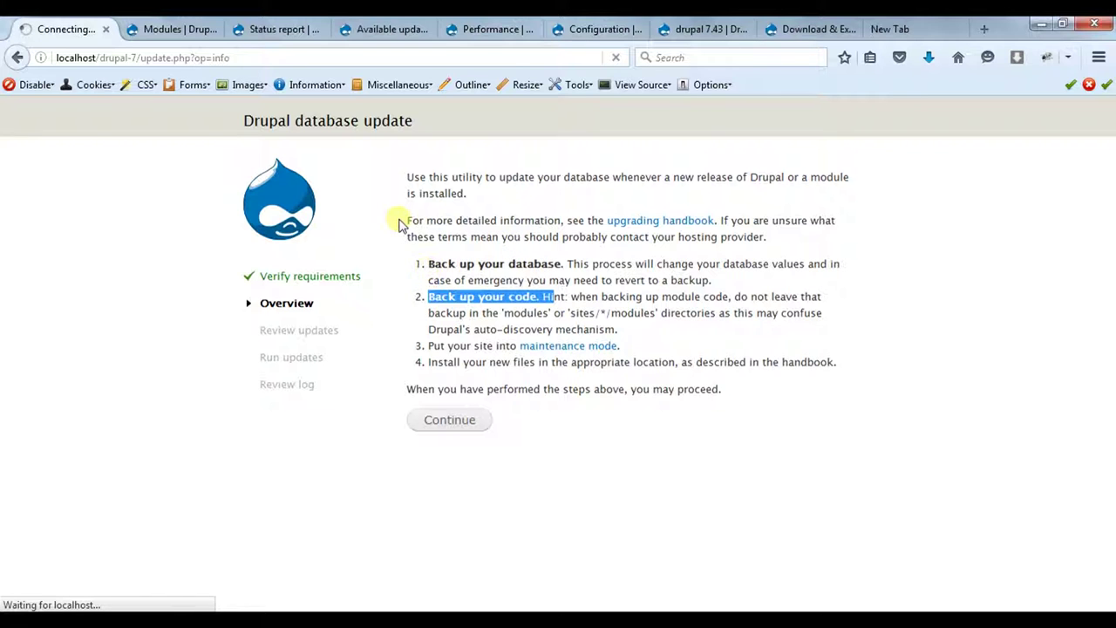
Examine the update warnings on the site's Modules page and filter the module list by "upda".
{"action": "left_click", "coordinate": [178, 29]}
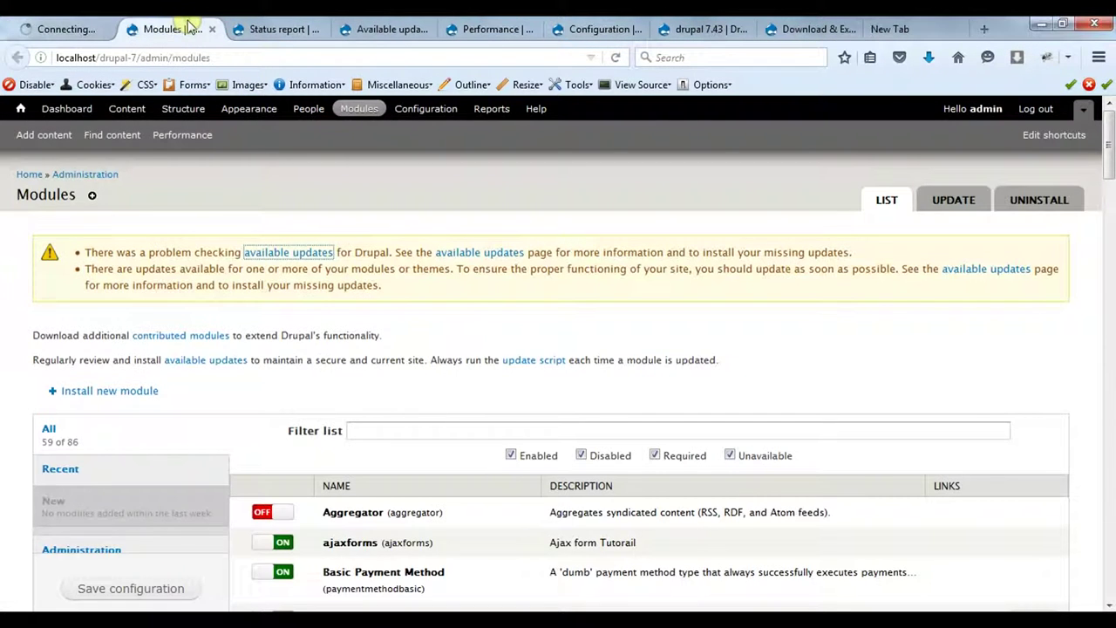
{"action": "left_click", "coordinate": [71, 26]}
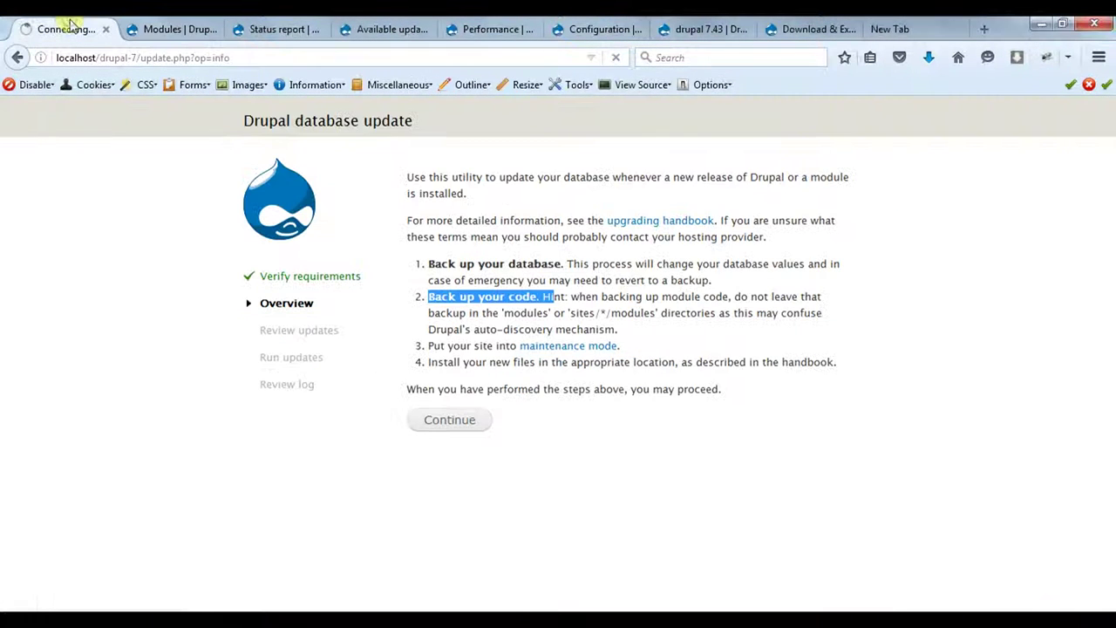
{"action": "left_click", "coordinate": [166, 29]}
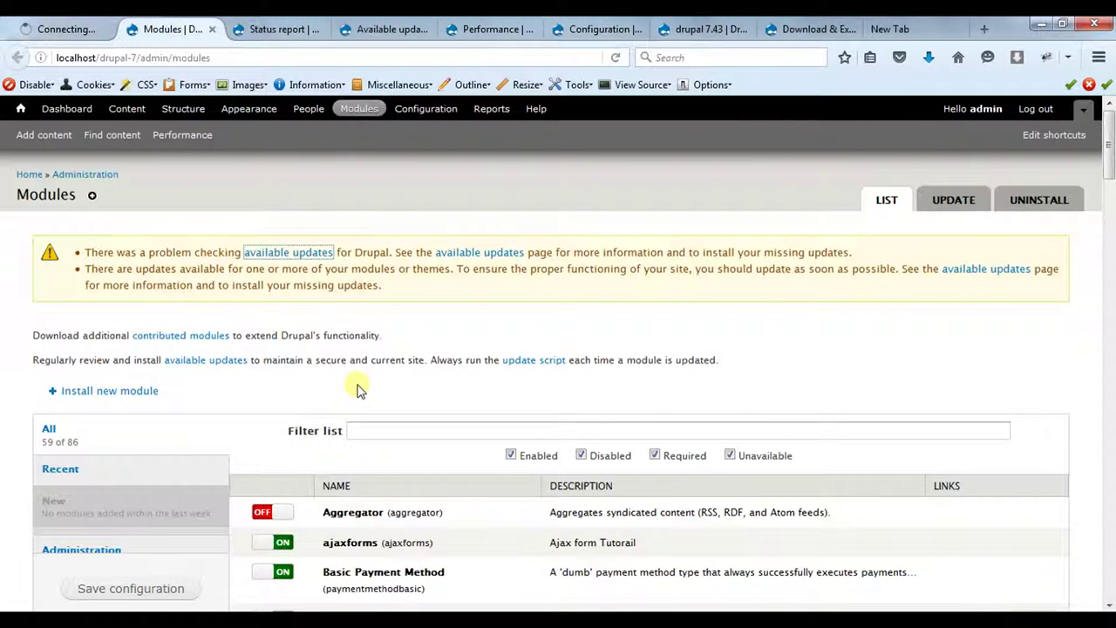
{"action": "scroll", "coordinate": [395, 438], "scroll_direction": "down", "scroll_amount": 2}
{"action": "left_click", "coordinate": [382, 340]}
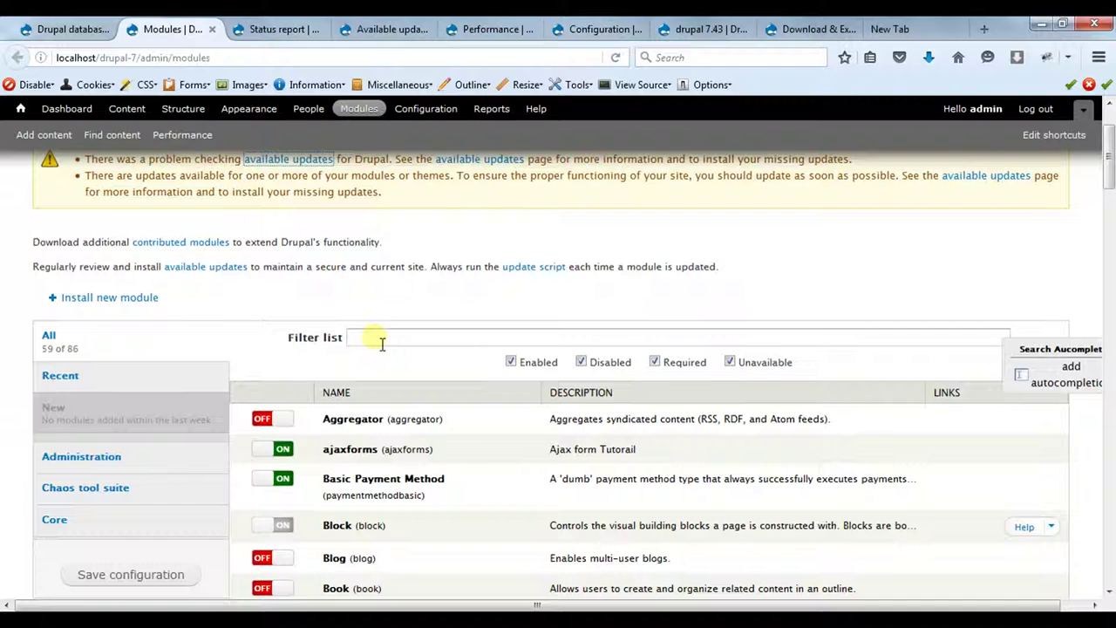
{"action": "scroll", "coordinate": [382, 343], "scroll_direction": "up", "scroll_amount": 2}
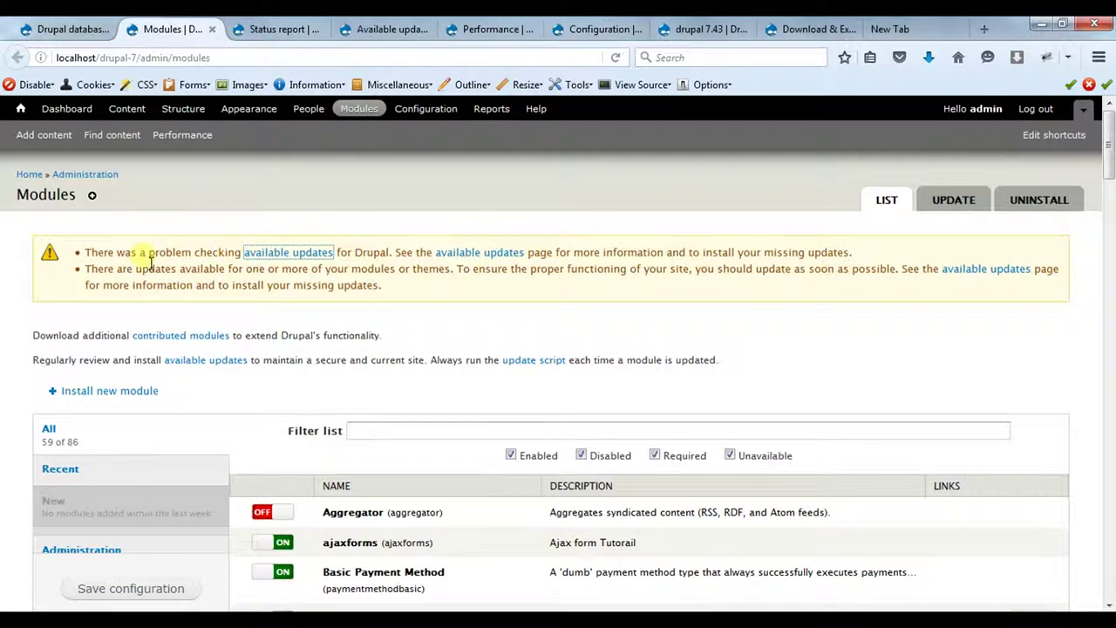
{"action": "left_click_drag", "start_coordinate": [86, 256], "coordinate": [364, 263]}
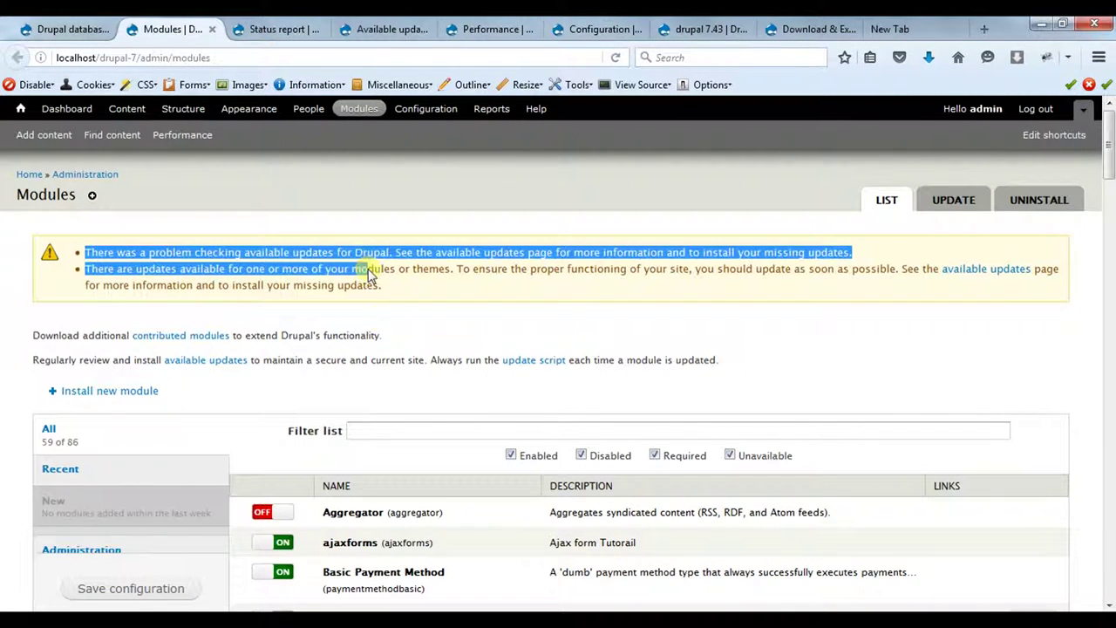
{"action": "left_click", "coordinate": [367, 435]}
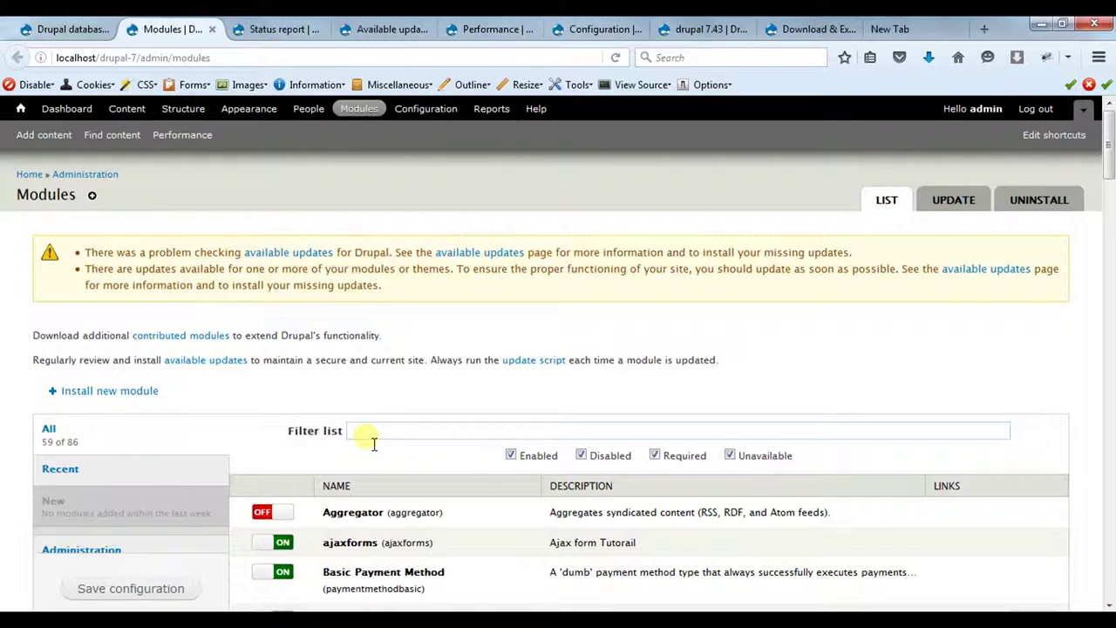
{"action": "type", "text": "upda"}
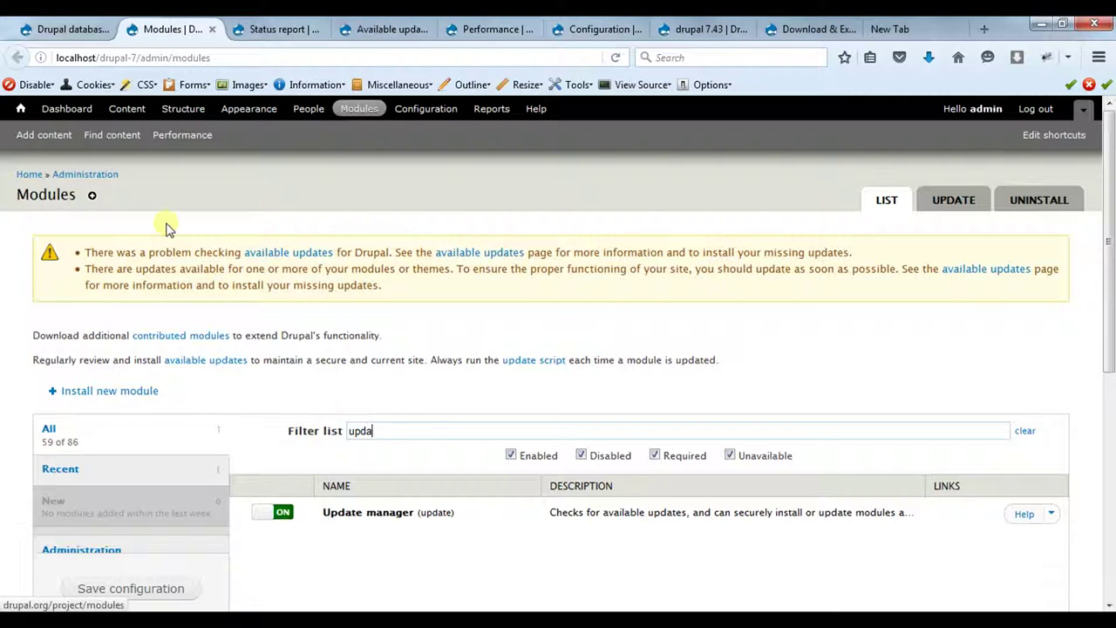
Return to the Drupal database update page and check the pending updates result.
{"action": "left_click", "coordinate": [66, 29]}
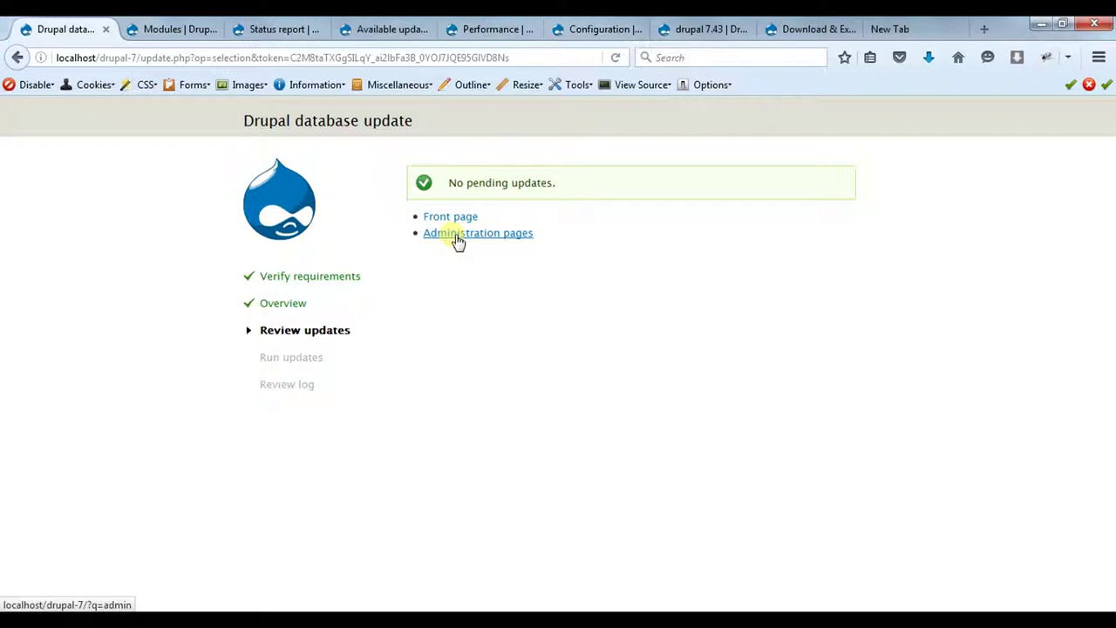
{"action": "left_click_drag", "start_coordinate": [446, 183], "coordinate": [564, 192]}
{"action": "left_click", "coordinate": [446, 176]}
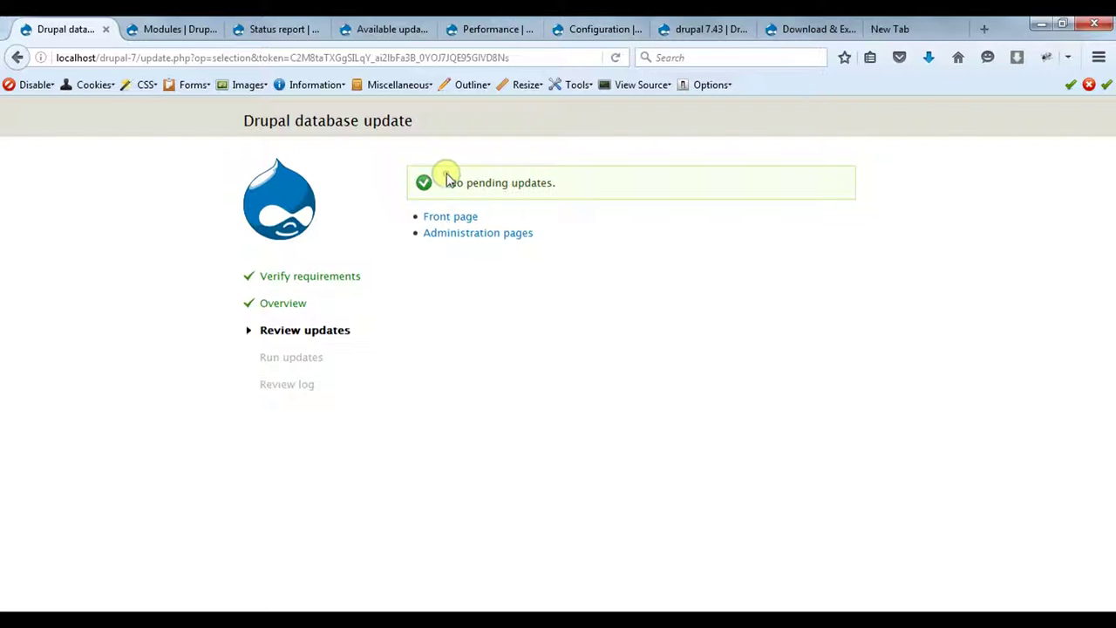
{"action": "left_click_drag", "start_coordinate": [447, 178], "coordinate": [601, 192]}
{"action": "left_click", "coordinate": [458, 392]}
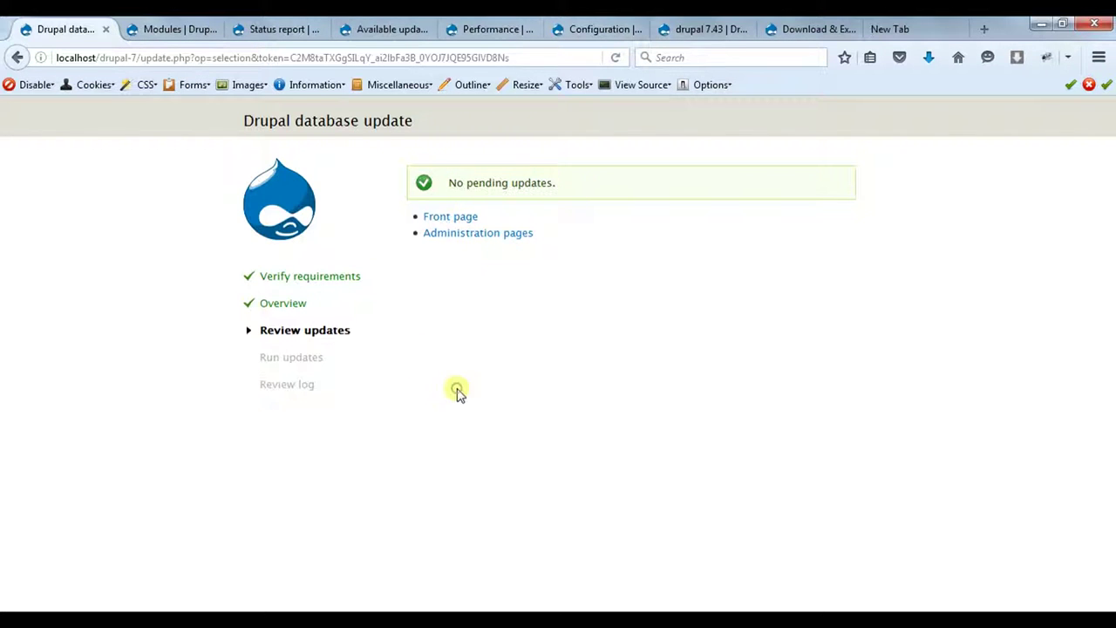
Go to the administration pages, open the status report from the reports overview and check the Drupal version.
{"action": "left_click", "coordinate": [467, 235]}
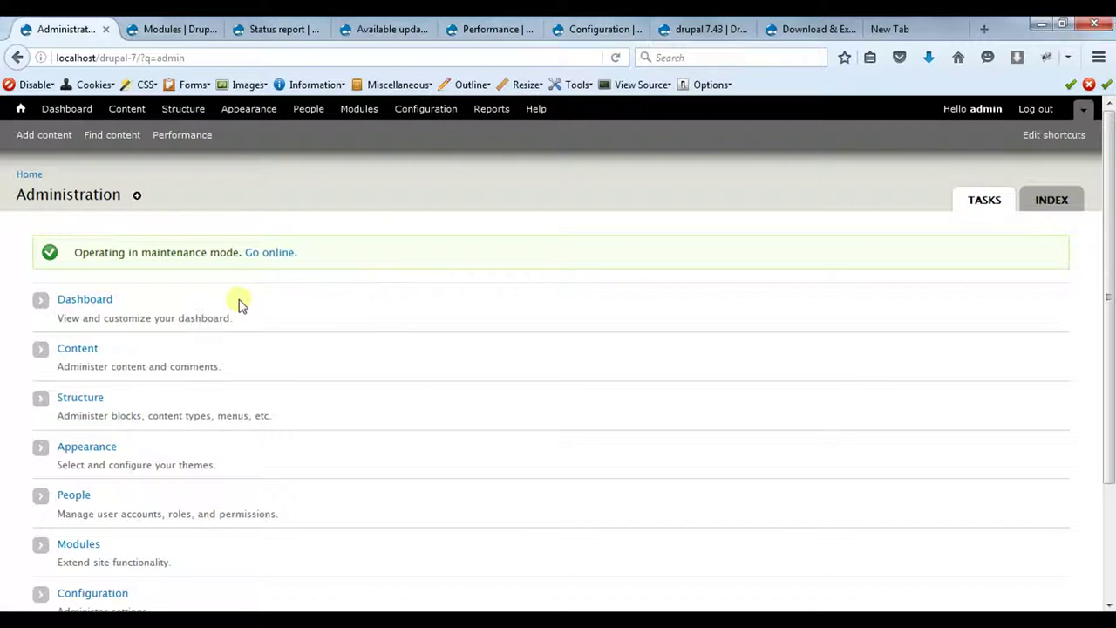
{"action": "left_click", "coordinate": [500, 113]}
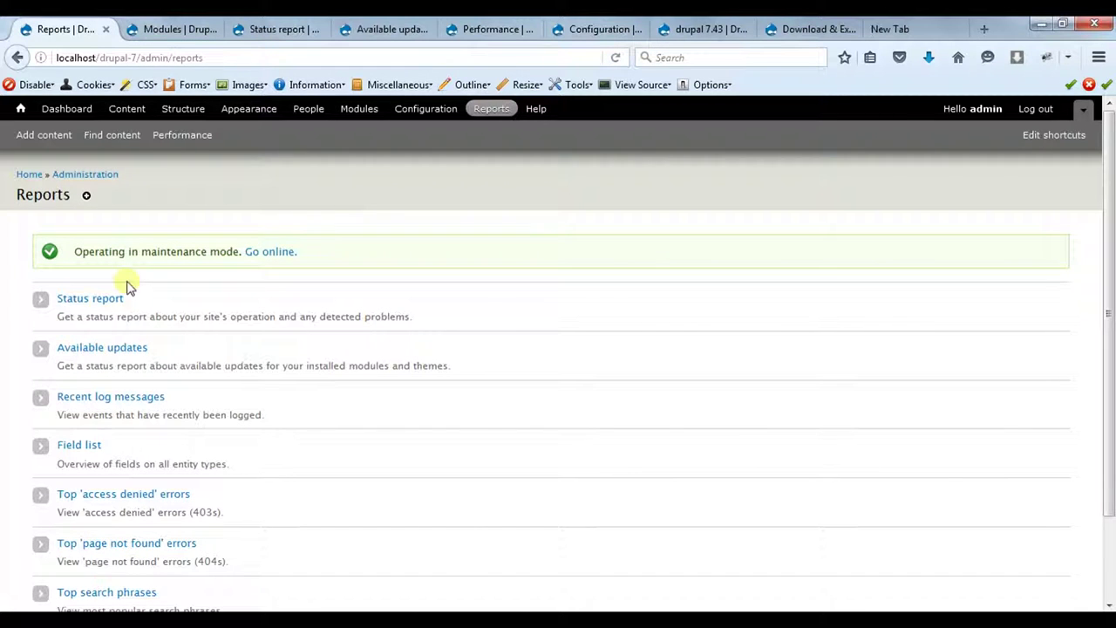
{"action": "left_click", "coordinate": [77, 298]}
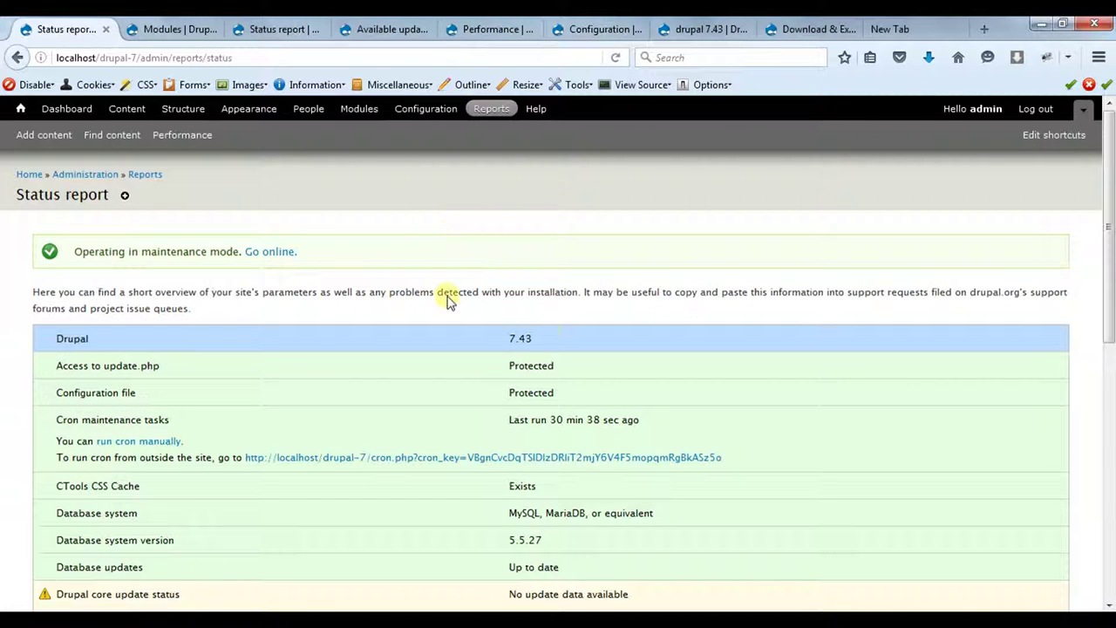
{"action": "mouse_move", "coordinate": [530, 338]}
{"action": "left_mouse_down"}
{"action": "mouse_move", "coordinate": [501, 339]}
{"action": "mouse_move", "coordinate": [517, 343]}
{"action": "left_mouse_up"}
Clear all caches from the site's Performance page, and check the available updates list while the request loads.
{"action": "left_click", "coordinate": [499, 29]}
{"action": "left_click", "coordinate": [98, 330]}
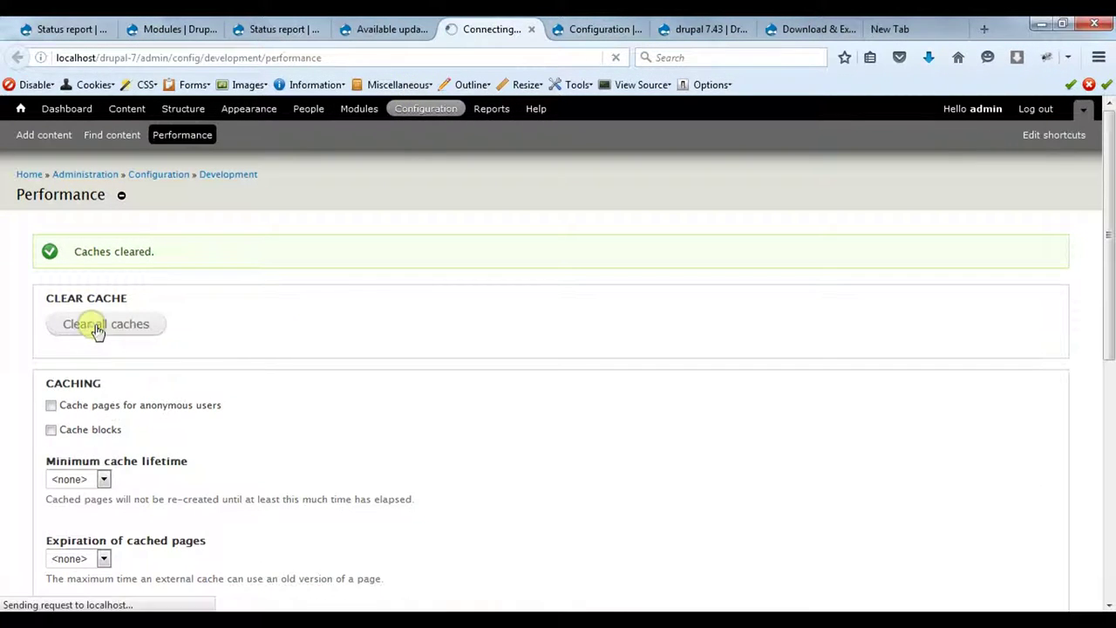
{"action": "scroll", "coordinate": [117, 370], "scroll_direction": "down", "scroll_amount": 5}
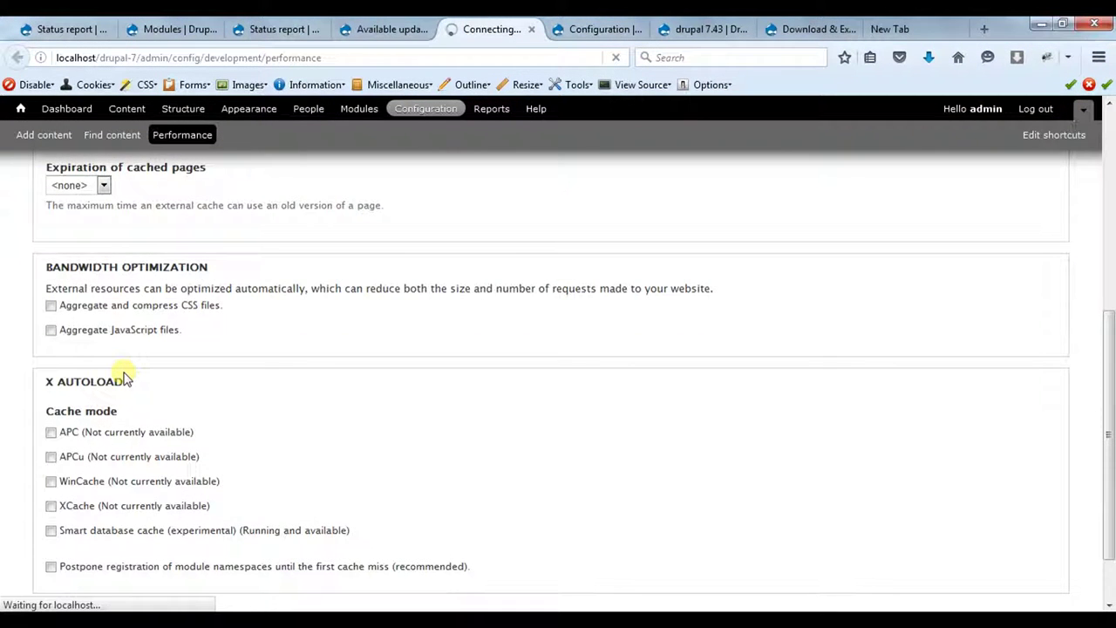
{"action": "scroll", "coordinate": [123, 377], "scroll_direction": "up", "scroll_amount": 5}
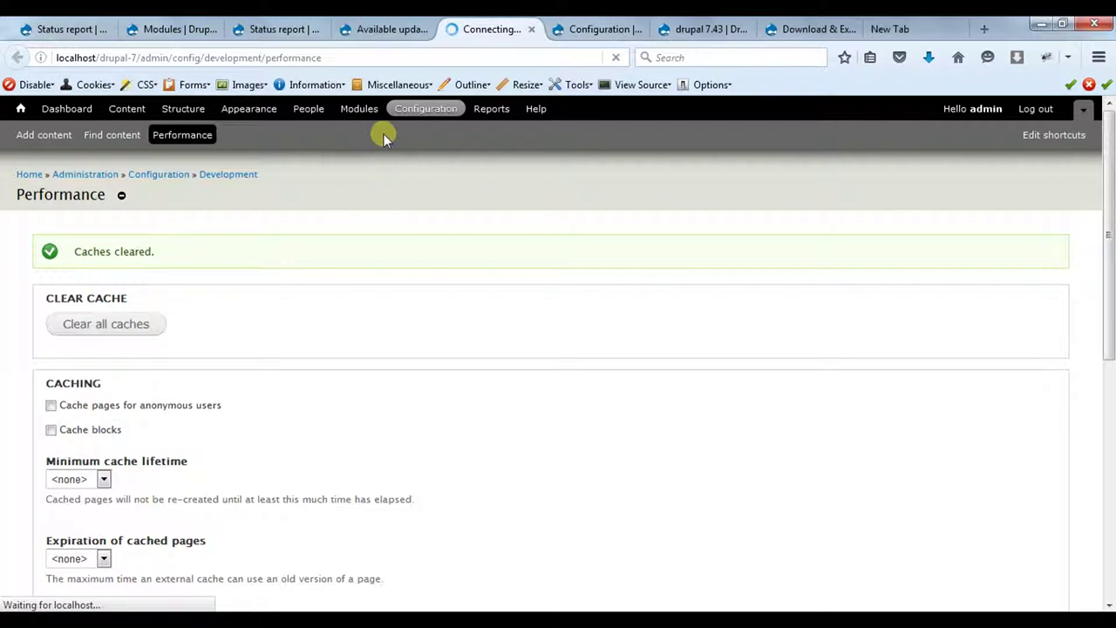
{"action": "left_click", "coordinate": [382, 31]}
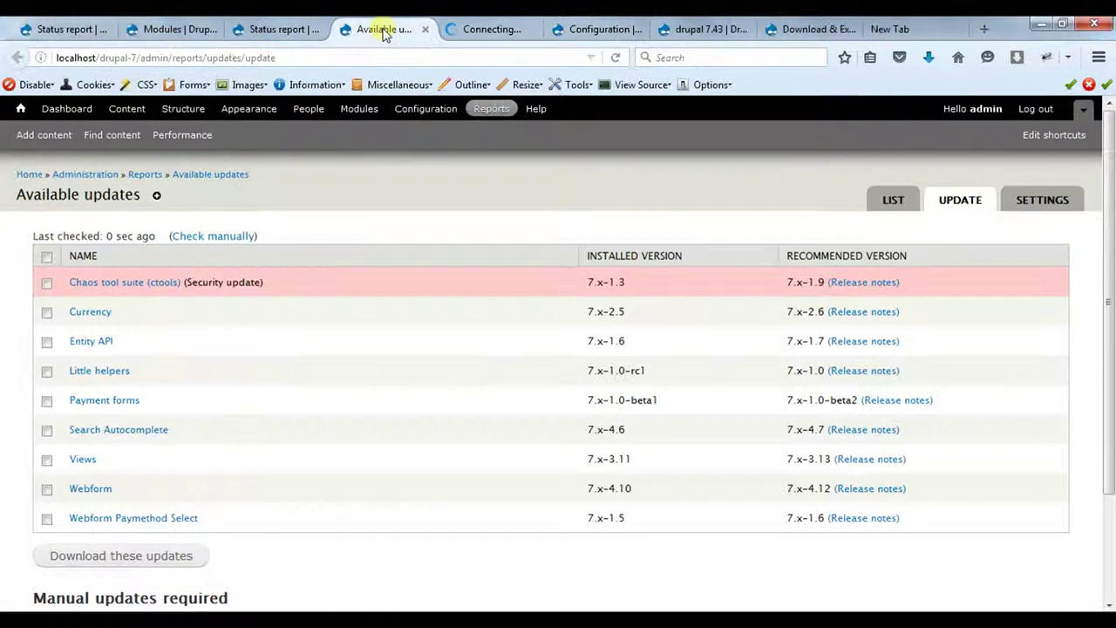
{"action": "left_click", "coordinate": [469, 35]}
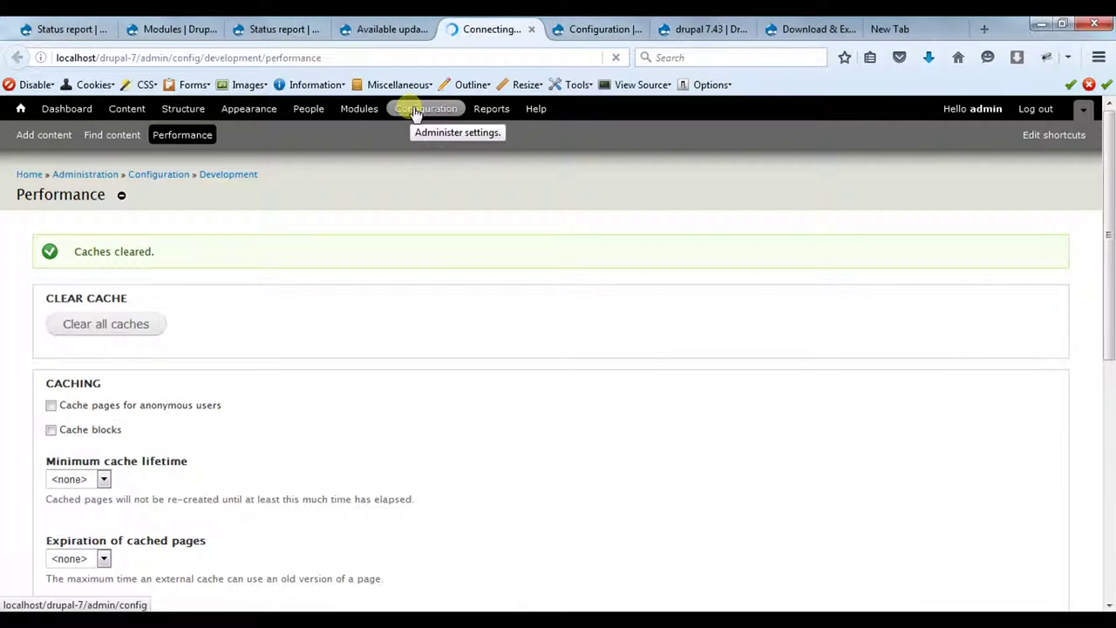
Look through the open site pages, from the available updates list back to the status report of the updated site.
{"action": "left_click", "coordinate": [375, 31]}
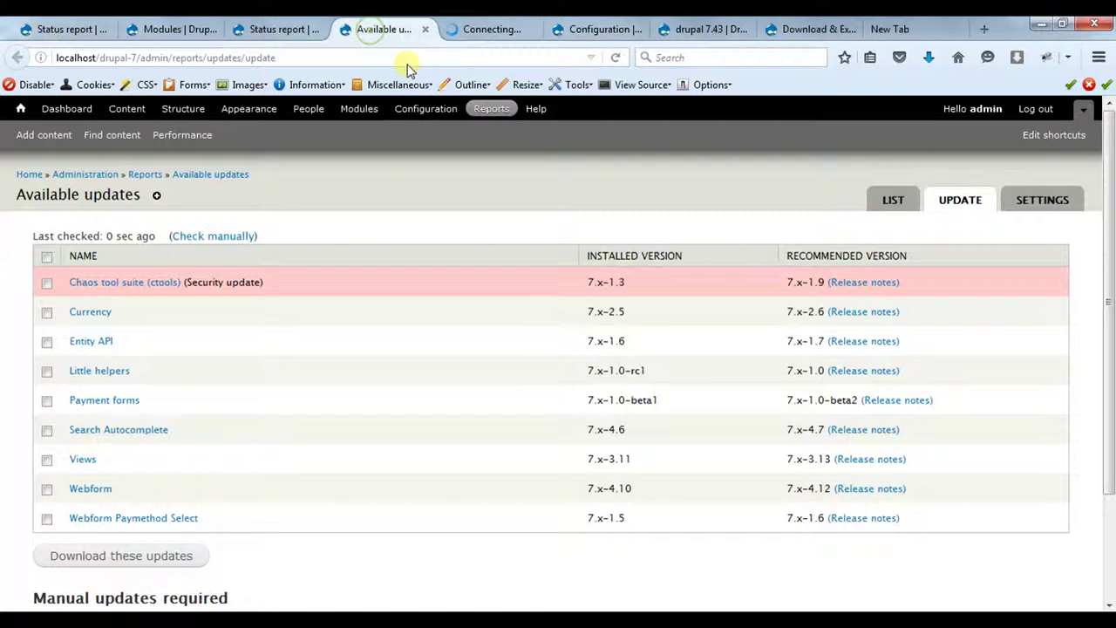
{"action": "left_click", "coordinate": [294, 29]}
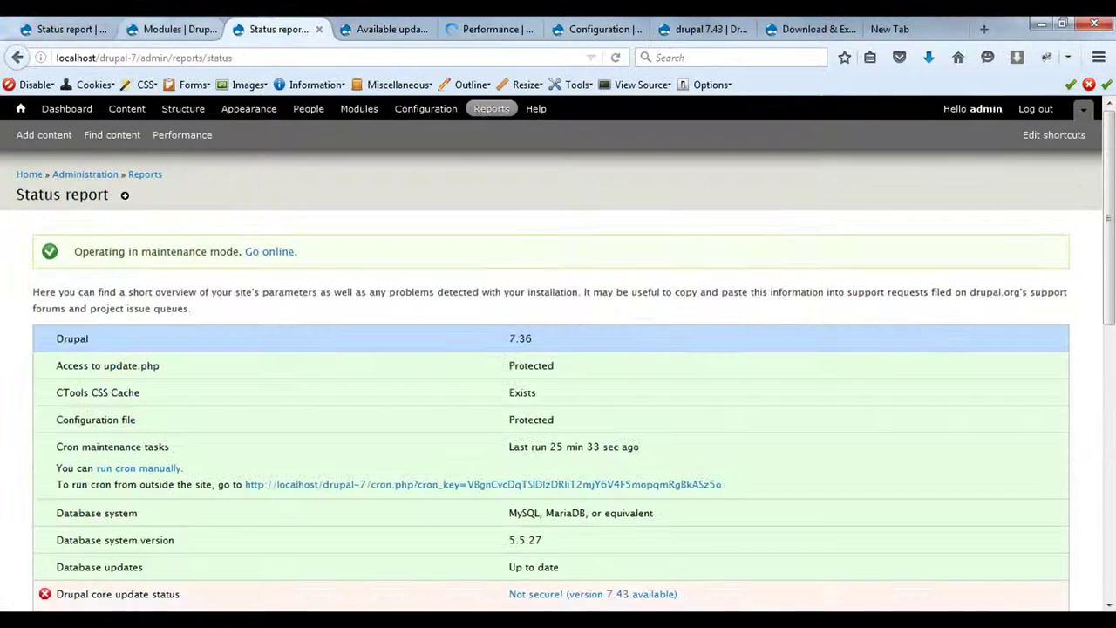
{"action": "left_click", "coordinate": [175, 29]}
{"action": "left_click", "coordinate": [57, 29]}
{"action": "left_click", "coordinate": [481, 113]}
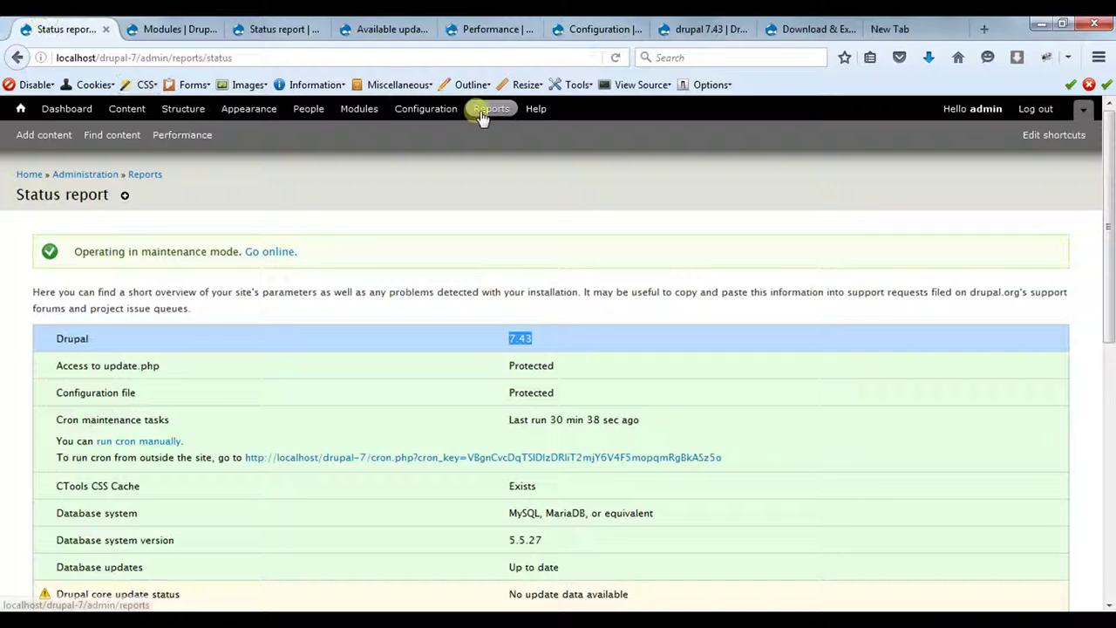
Open the site's Maintenance mode settings from the Development section of the configuration page and reload them.
{"action": "left_click", "coordinate": [419, 112]}
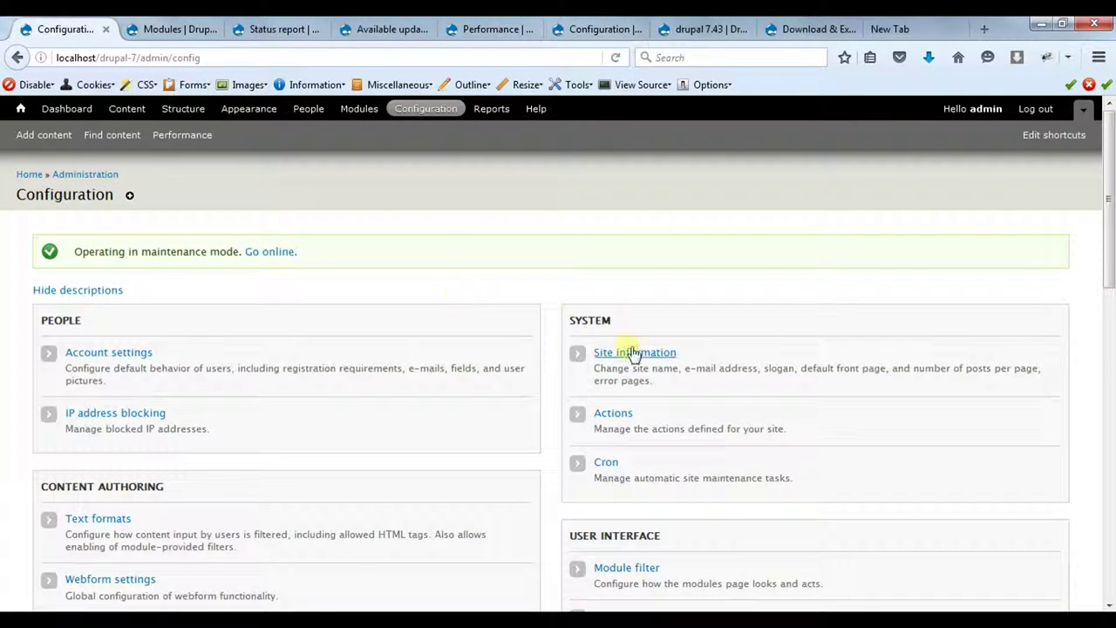
{"action": "scroll", "coordinate": [636, 355], "scroll_direction": "down", "scroll_amount": 2}
{"action": "scroll", "coordinate": [643, 357], "scroll_direction": "down", "scroll_amount": 4}
{"action": "scroll", "coordinate": [642, 356], "scroll_direction": "up", "scroll_amount": 2}
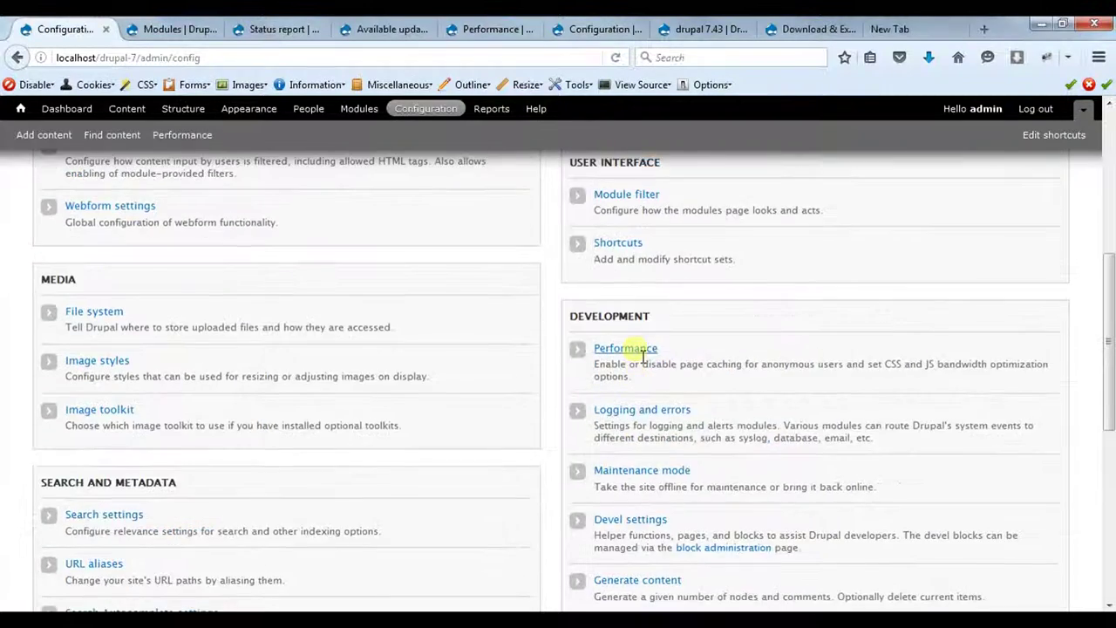
{"action": "scroll", "coordinate": [642, 355], "scroll_direction": "up", "scroll_amount": 4}
{"action": "scroll", "coordinate": [643, 354], "scroll_direction": "down", "scroll_amount": 6}
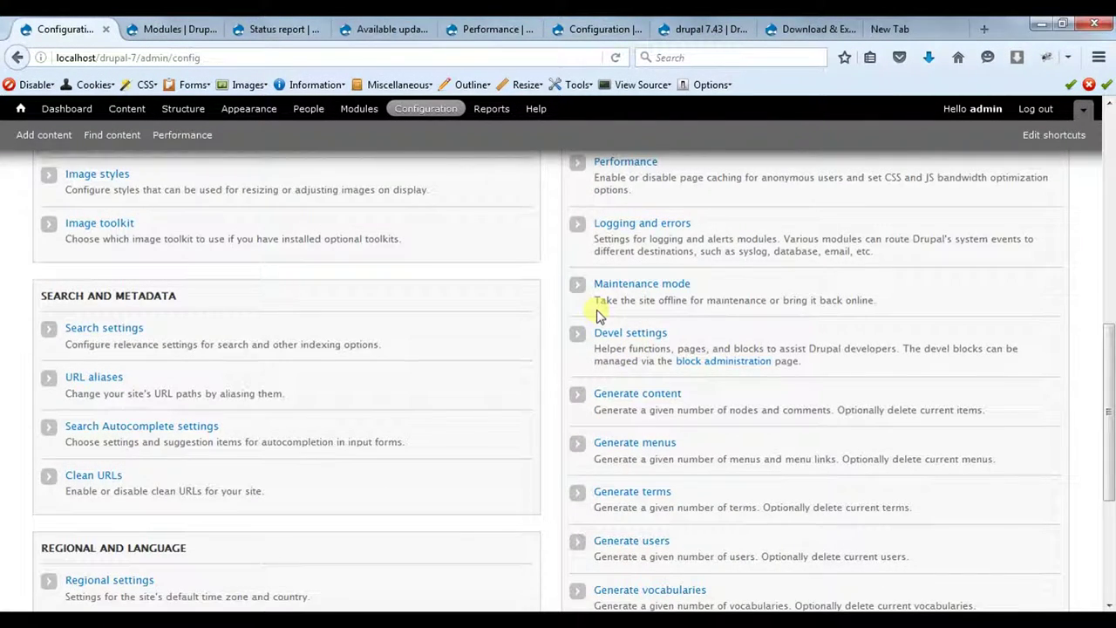
{"action": "scroll", "coordinate": [599, 316], "scroll_direction": "up", "scroll_amount": 1}
{"action": "scroll", "coordinate": [598, 316], "scroll_direction": "down", "scroll_amount": 1}
{"action": "scroll", "coordinate": [602, 320], "scroll_direction": "down", "scroll_amount": 1}
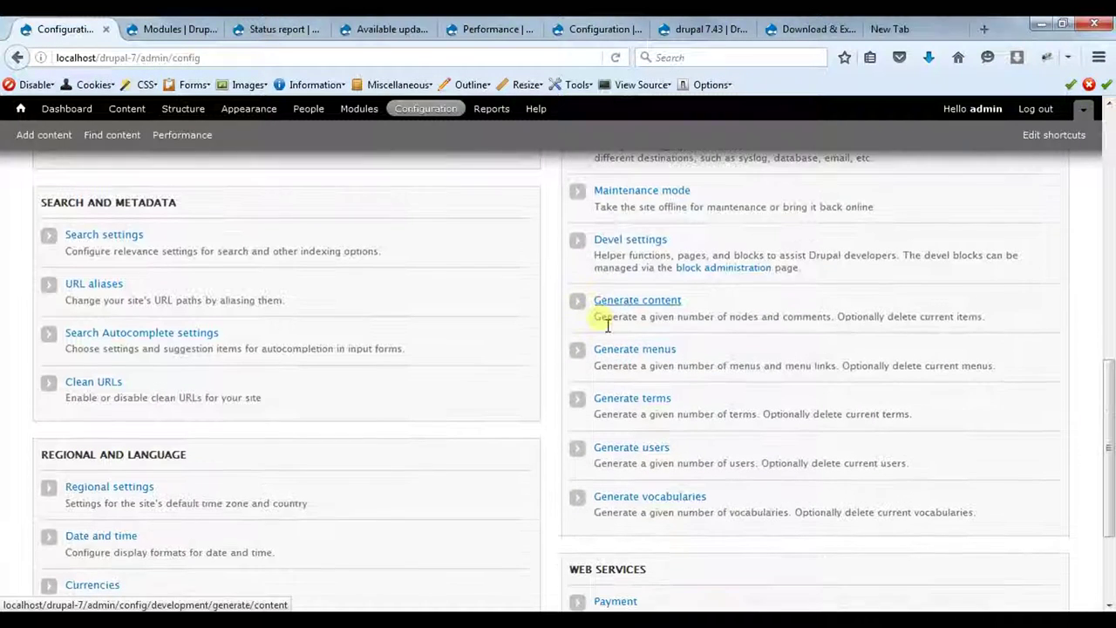
{"action": "left_click", "coordinate": [630, 194]}
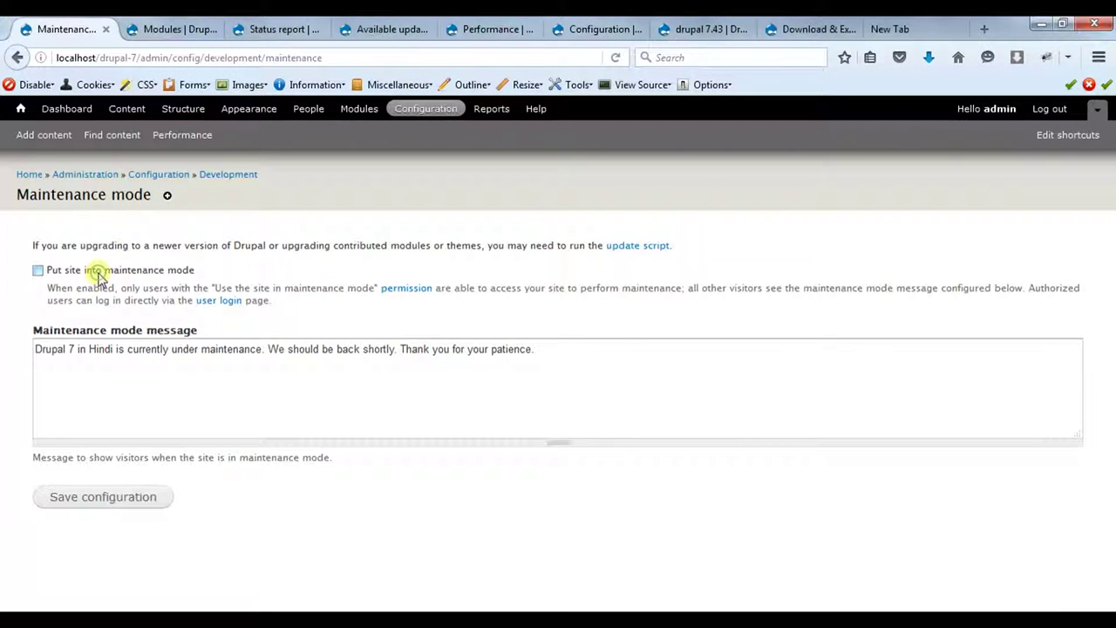
{"action": "key", "text": "F5"}
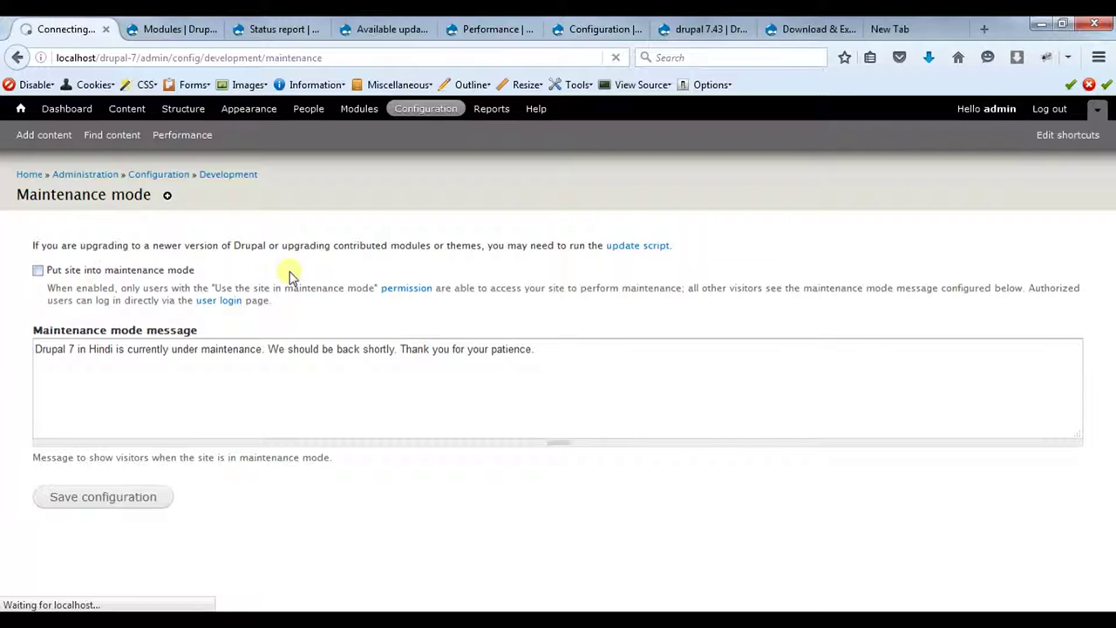